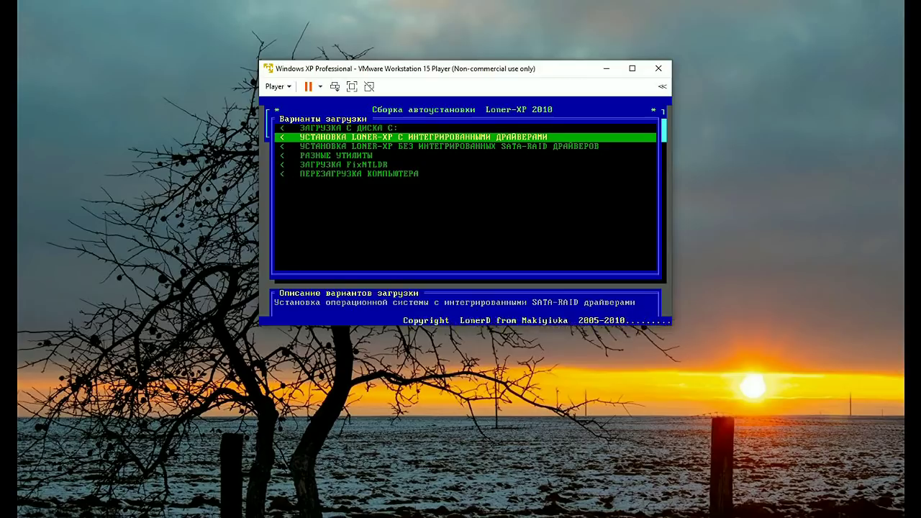
Step: Start the Loner-XP installation with integrated drivers and move the virtual machine window for a full view of setup
{"action": "key", "text": "Return"}
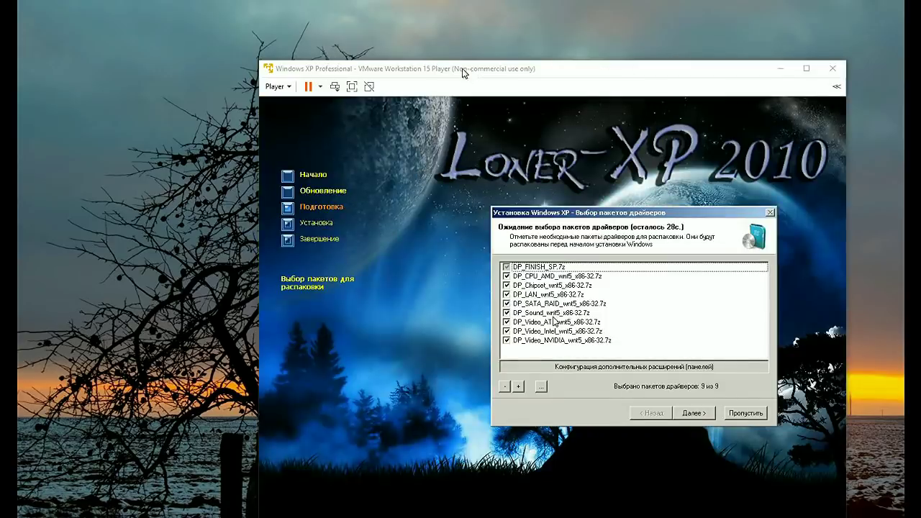
{"action": "left_click_drag", "start_coordinate": [464, 72], "coordinate": [384, 46]}
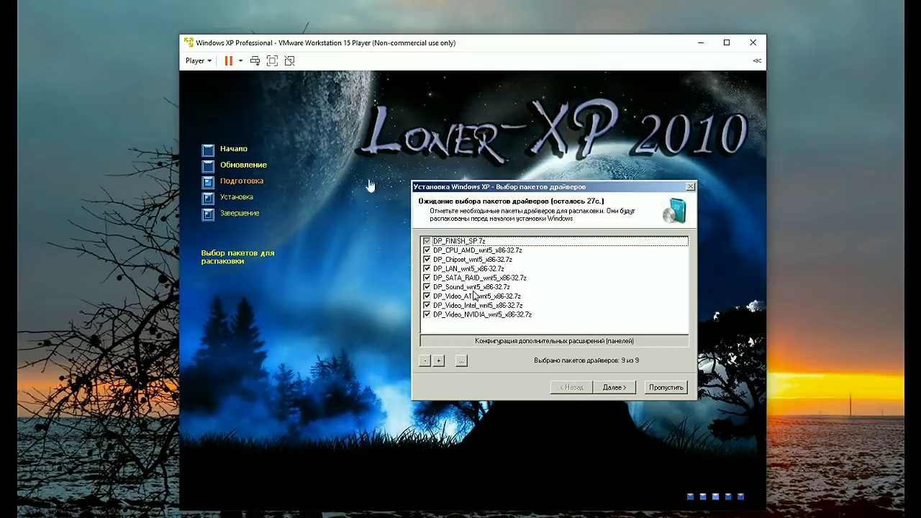
Step: Deselect the NVIDIA, Intel and ATI video driver packages and the sound driver package for unpacking
{"action": "left_click", "coordinate": [426, 315]}
{"action": "left_click", "coordinate": [428, 307]}
{"action": "left_click", "coordinate": [426, 306]}
{"action": "left_click", "coordinate": [427, 297]}
{"action": "left_click", "coordinate": [428, 287]}
{"action": "left_click", "coordinate": [428, 288]}
{"action": "left_click", "coordinate": [428, 279]}
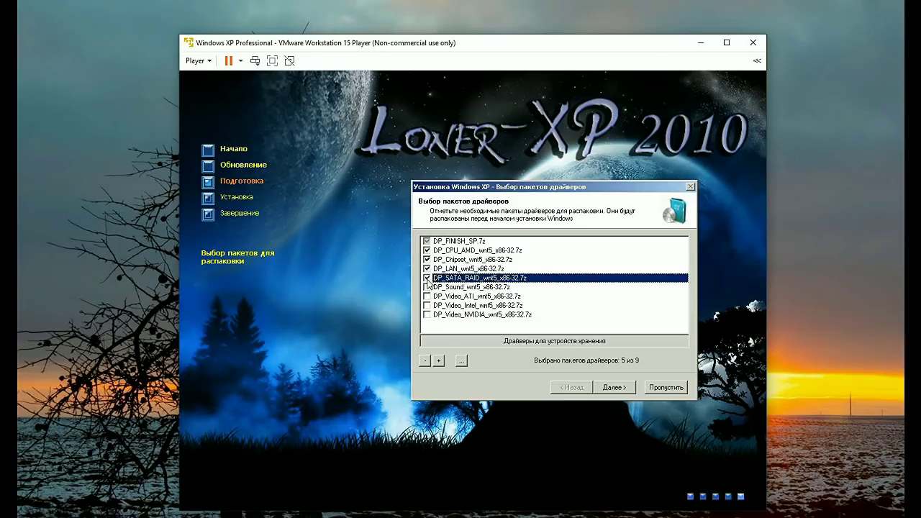
Step: Deselect the CPU, chipset, LAN and SATA RAID driver packages and skip unpacking drivers
{"action": "left_click", "coordinate": [429, 270]}
{"action": "left_click", "coordinate": [427, 250]}
{"action": "left_click", "coordinate": [427, 259]}
{"action": "left_click", "coordinate": [427, 269]}
{"action": "left_click", "coordinate": [428, 270]}
{"action": "left_click", "coordinate": [427, 279]}
{"action": "left_click", "coordinate": [650, 387]}
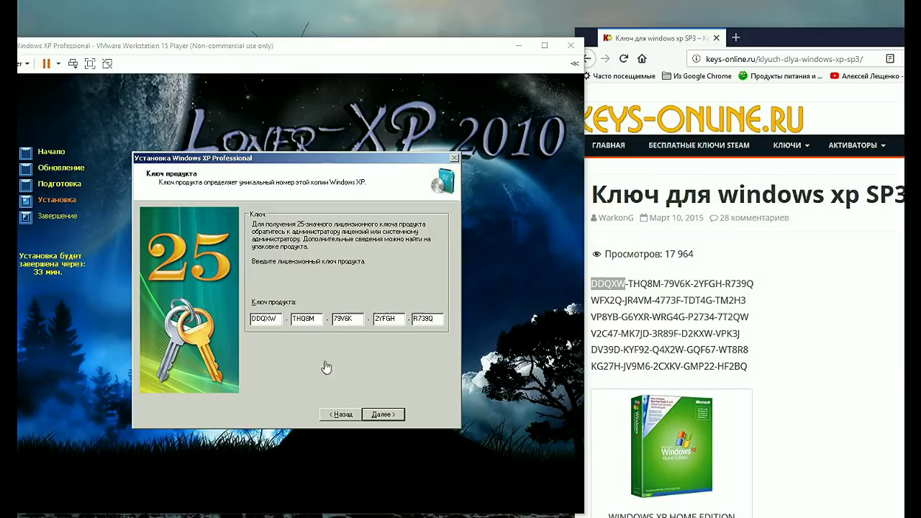
Step: Accept the filled-in Windows XP product key and continue the setup
{"action": "left_click", "coordinate": [368, 348]}
{"action": "left_click", "coordinate": [398, 416]}
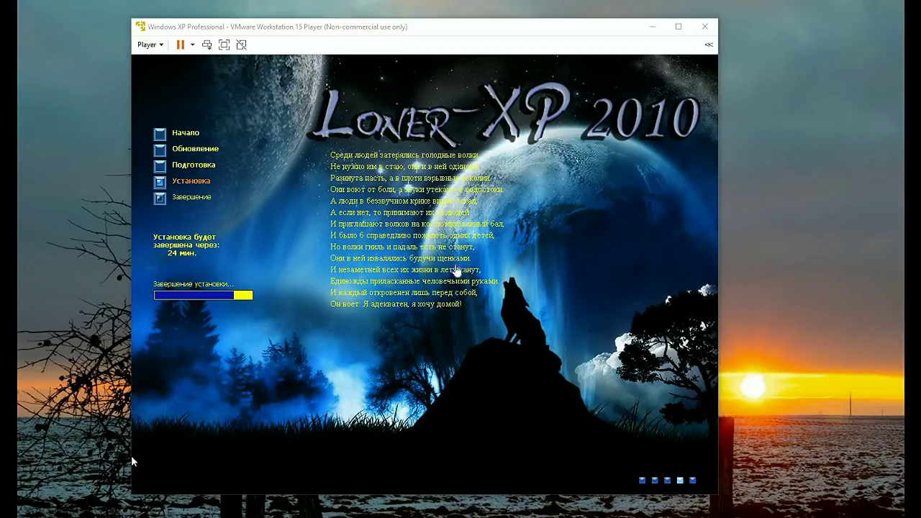
Step: Switch to the web browser, open the VK community "Волк - Одиночка" and look through its posts
{"action": "key", "text": "alt+Tab"}
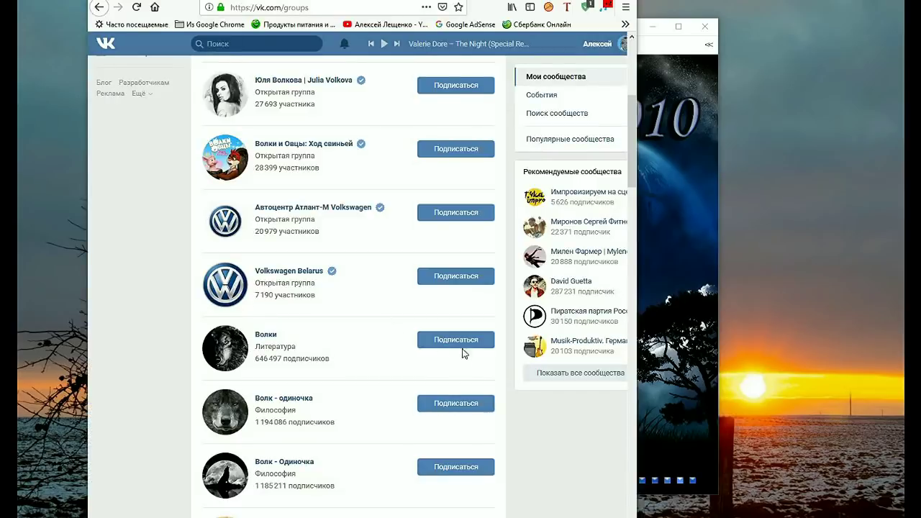
{"action": "scroll", "coordinate": [339, 329], "scroll_direction": "down", "scroll_amount": 2}
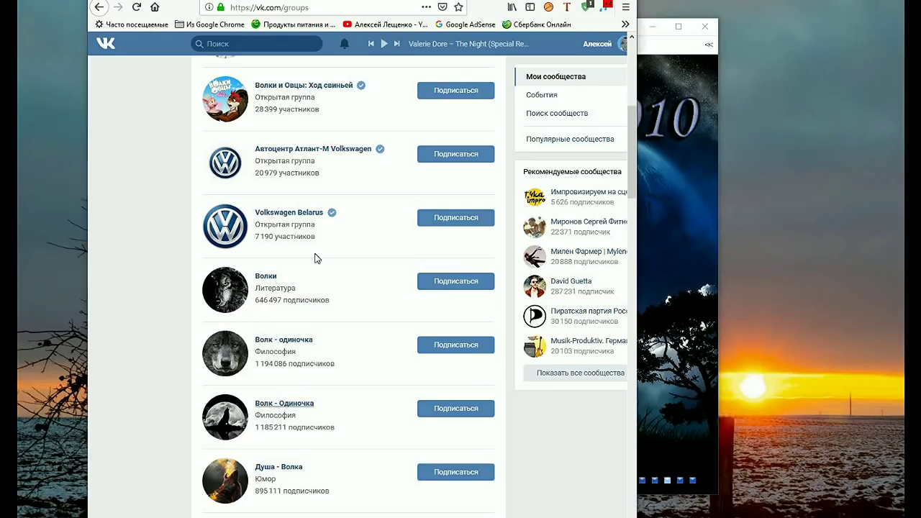
{"action": "left_click", "coordinate": [284, 403]}
{"action": "scroll", "coordinate": [144, 424], "scroll_direction": "down", "scroll_amount": 3}
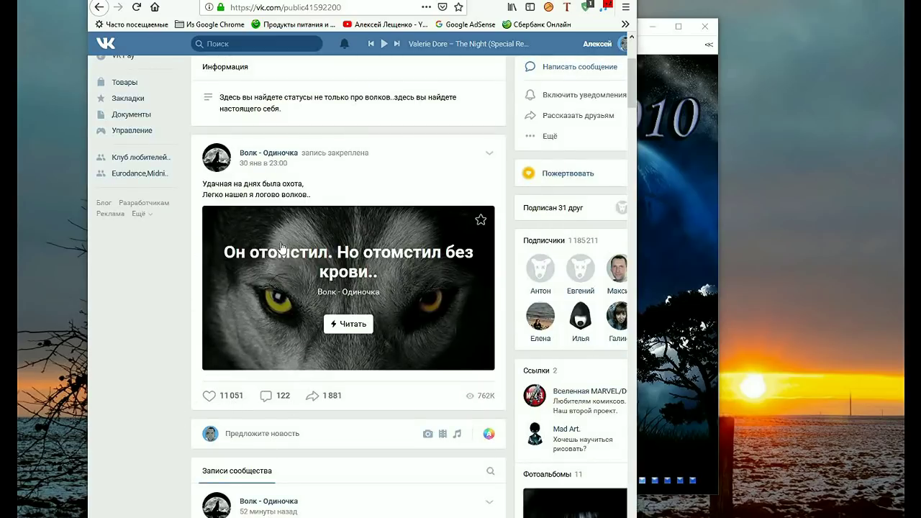
{"action": "mouse_move", "coordinate": [238, 405]}
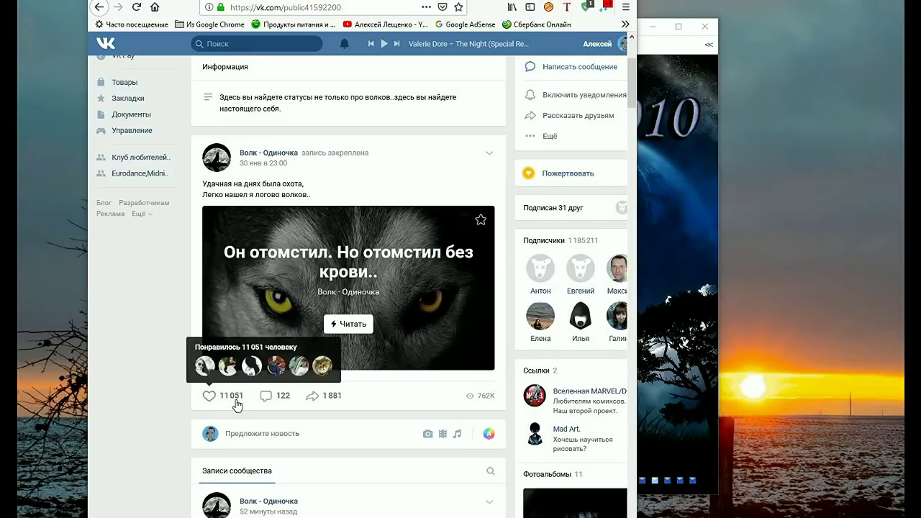
{"action": "scroll", "coordinate": [238, 405], "scroll_direction": "down", "scroll_amount": 5}
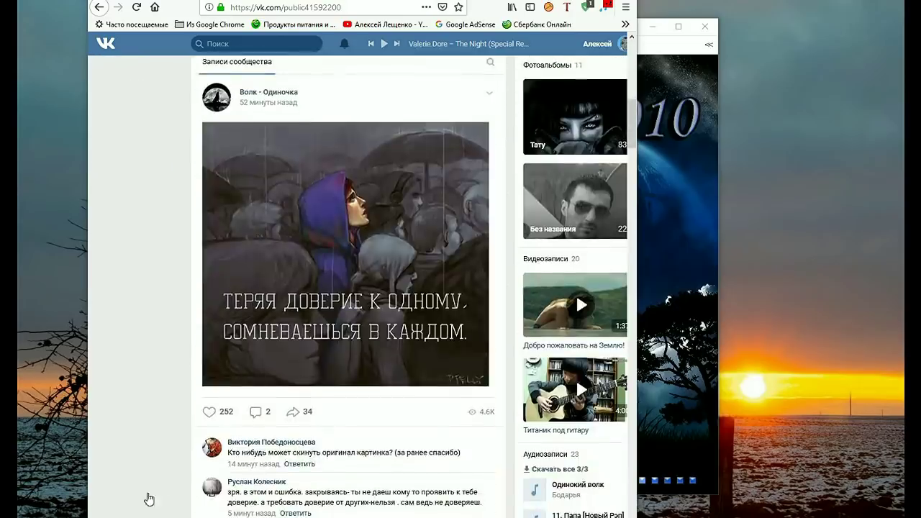
{"action": "scroll", "coordinate": [236, 304], "scroll_direction": "down", "scroll_amount": 10}
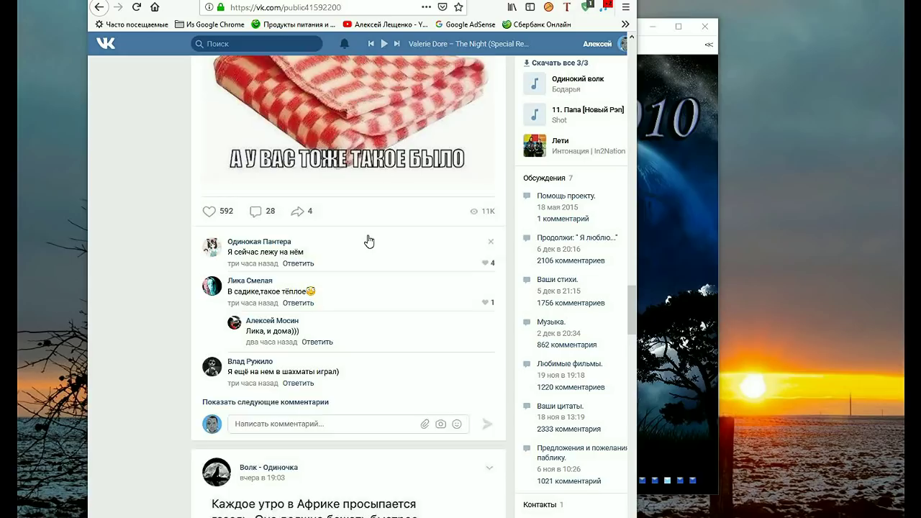
{"action": "scroll", "coordinate": [368, 241], "scroll_direction": "down", "scroll_amount": 12}
{"action": "scroll", "coordinate": [386, 267], "scroll_direction": "down", "scroll_amount": 6}
{"action": "scroll", "coordinate": [375, 248], "scroll_direction": "down", "scroll_amount": 3}
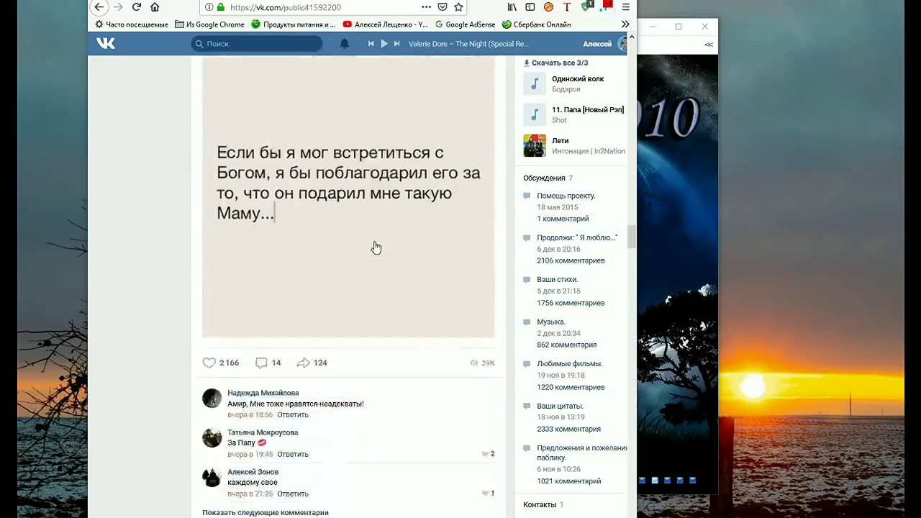
{"action": "scroll", "coordinate": [375, 248], "scroll_direction": "down", "scroll_amount": 5}
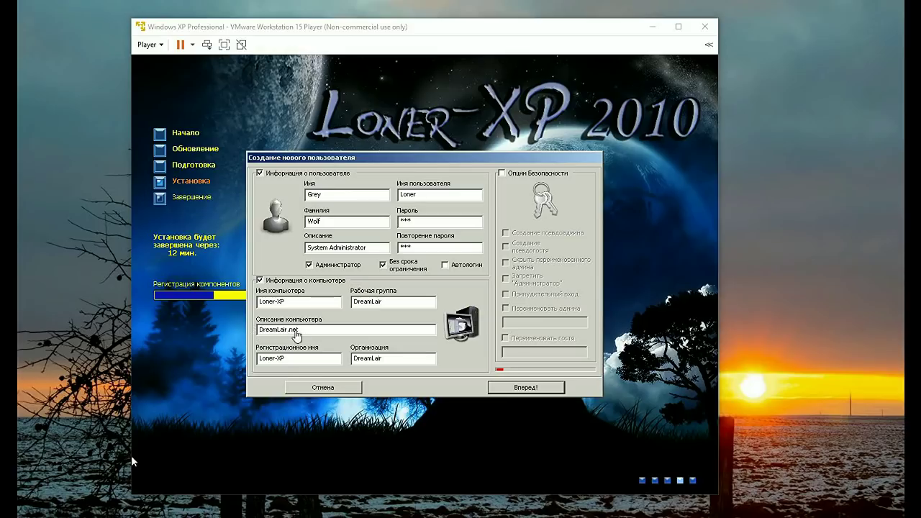
Step: Accept the prefilled user and computer information for the new administrator account and continue the setup
{"action": "left_click", "coordinate": [512, 390]}
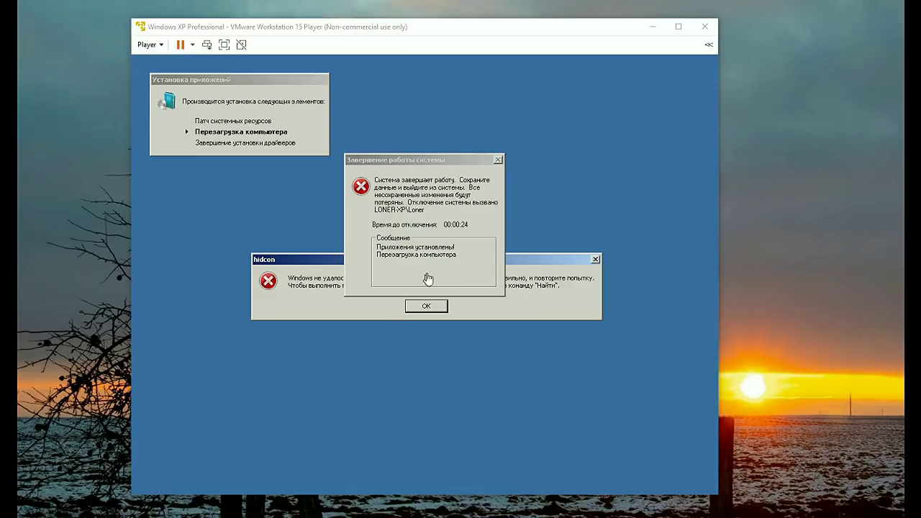
Step: Move the shutdown notice aside and dismiss the hidcon error messages before and after the restart
{"action": "left_click_drag", "start_coordinate": [437, 158], "coordinate": [485, 89]}
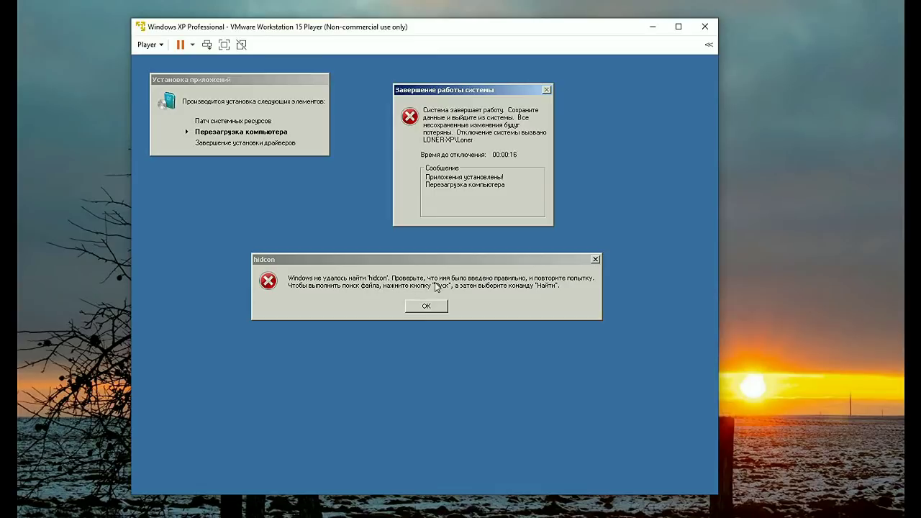
{"action": "left_click", "coordinate": [443, 308]}
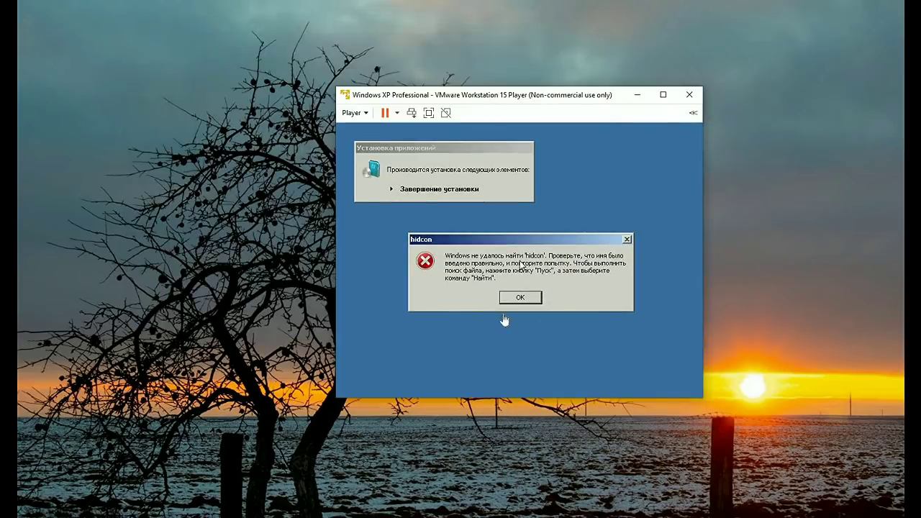
{"action": "left_click", "coordinate": [533, 298]}
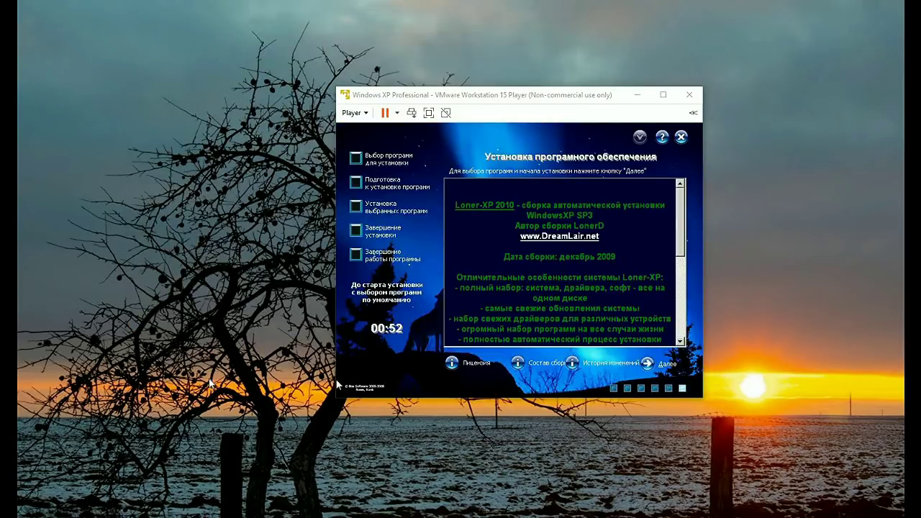
Step: Review the list of Loner-XP programs and start installing the default selection
{"action": "left_click_drag", "start_coordinate": [544, 94], "coordinate": [392, 95]}
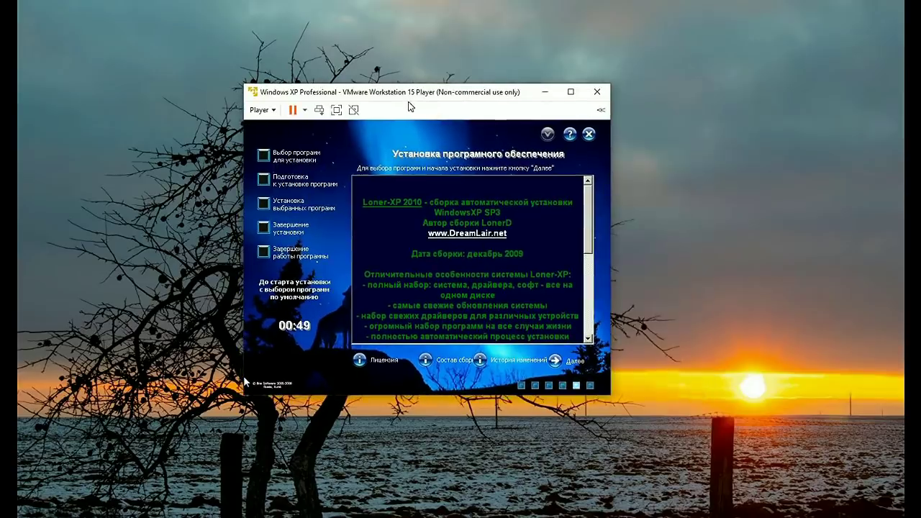
{"action": "left_click", "coordinate": [555, 360]}
{"action": "scroll", "coordinate": [594, 209], "scroll_direction": "down", "scroll_amount": 3}
{"action": "scroll", "coordinate": [595, 209], "scroll_direction": "down", "scroll_amount": 15}
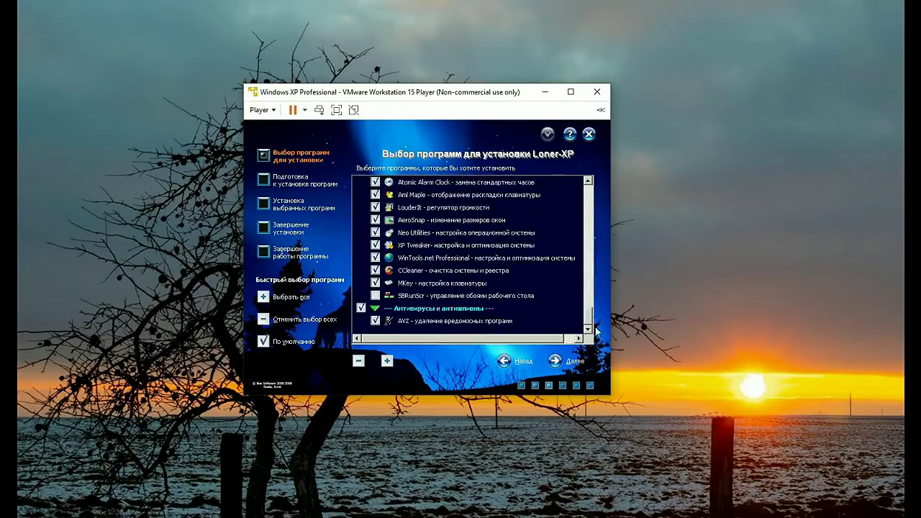
{"action": "scroll", "coordinate": [594, 327], "scroll_direction": "up", "scroll_amount": 1}
{"action": "scroll", "coordinate": [591, 326], "scroll_direction": "down", "scroll_amount": 1}
{"action": "left_click_drag", "start_coordinate": [588, 325], "coordinate": [592, 194]}
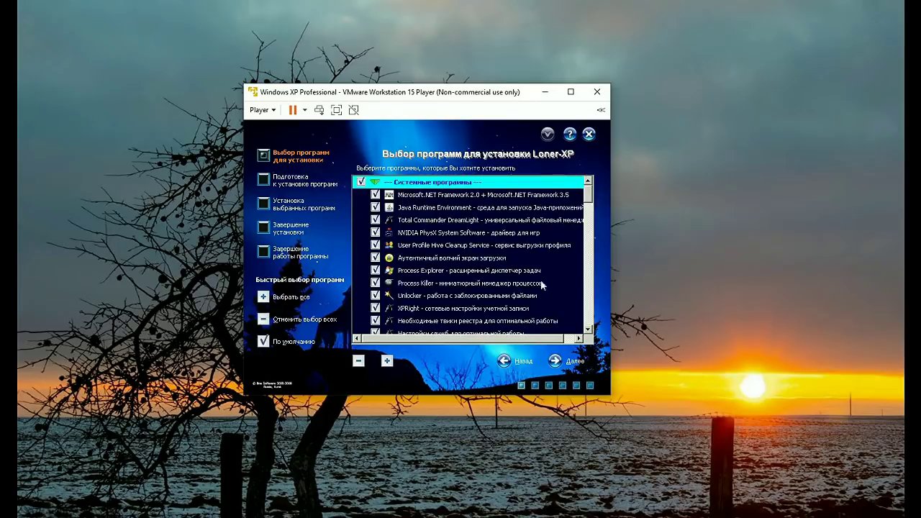
{"action": "left_click_drag", "start_coordinate": [591, 191], "coordinate": [594, 279]}
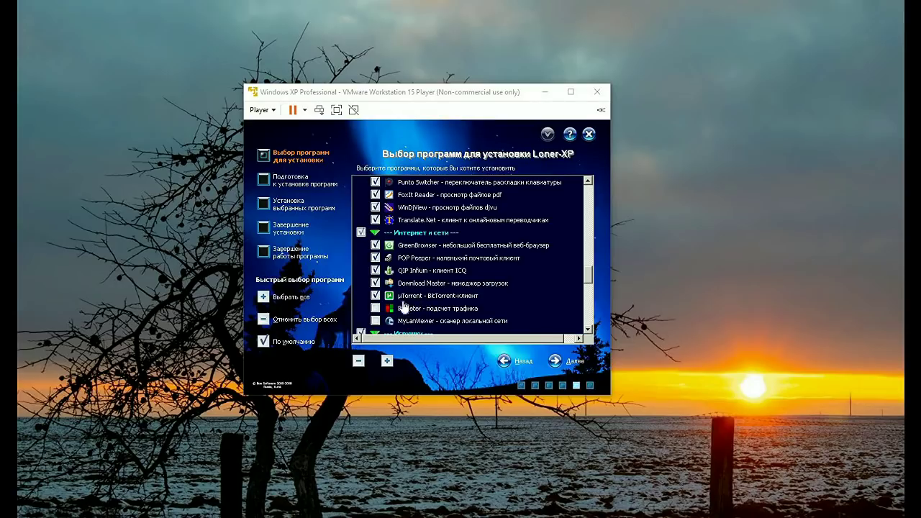
{"action": "left_click", "coordinate": [555, 362]}
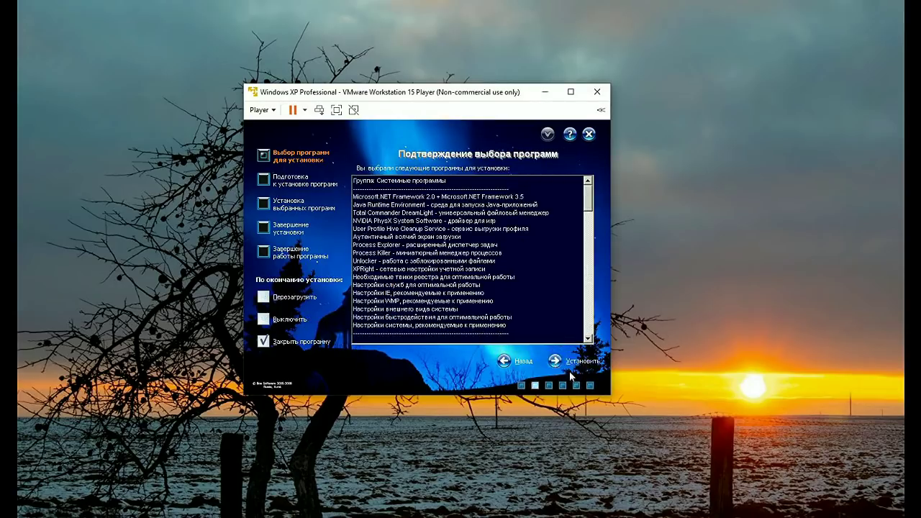
{"action": "left_click", "coordinate": [556, 362]}
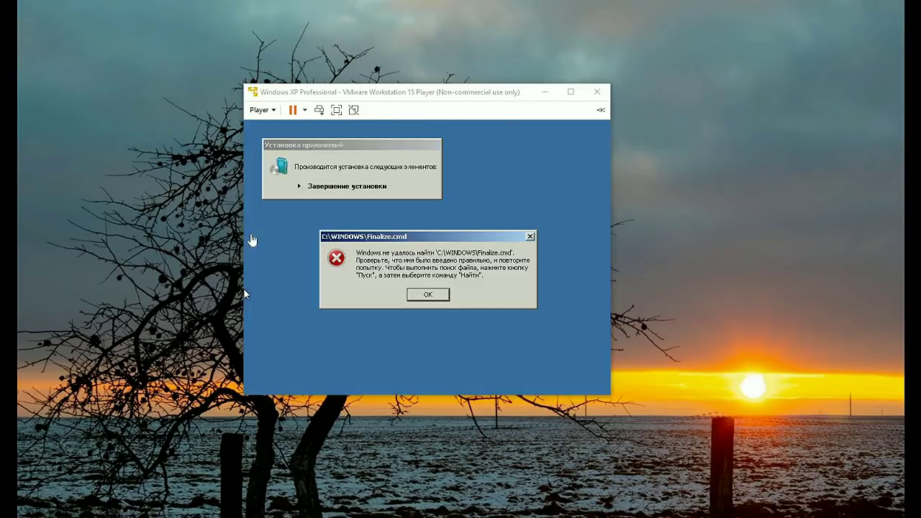
Step: Dismiss the Finalize.cmd, storePwd.exe and upgrader.exe errors and minimize Total Commander
{"action": "left_click", "coordinate": [426, 295]}
{"action": "left_click", "coordinate": [428, 294]}
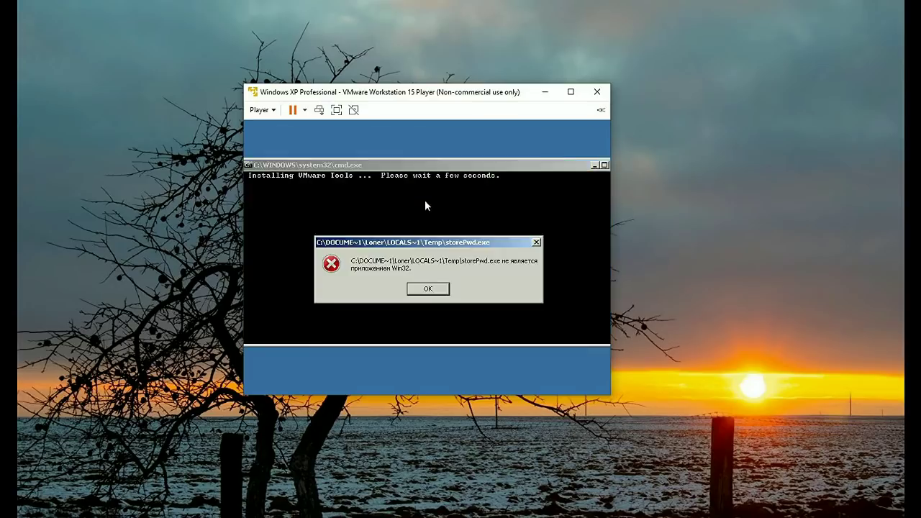
{"action": "left_click", "coordinate": [430, 289]}
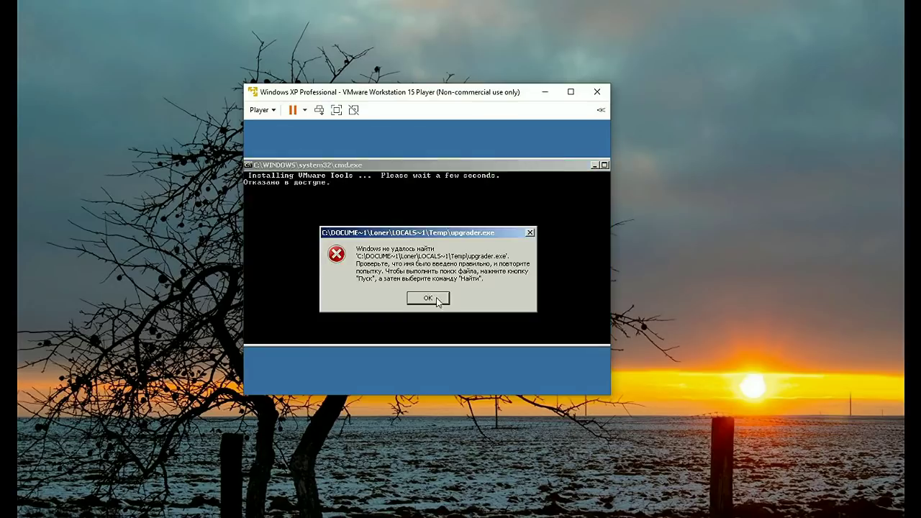
{"action": "left_click", "coordinate": [437, 300]}
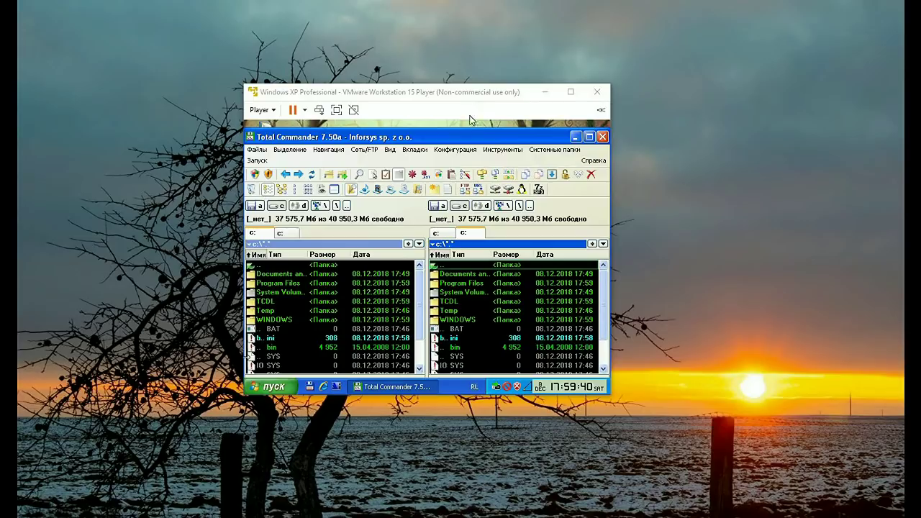
{"action": "left_click", "coordinate": [574, 136]}
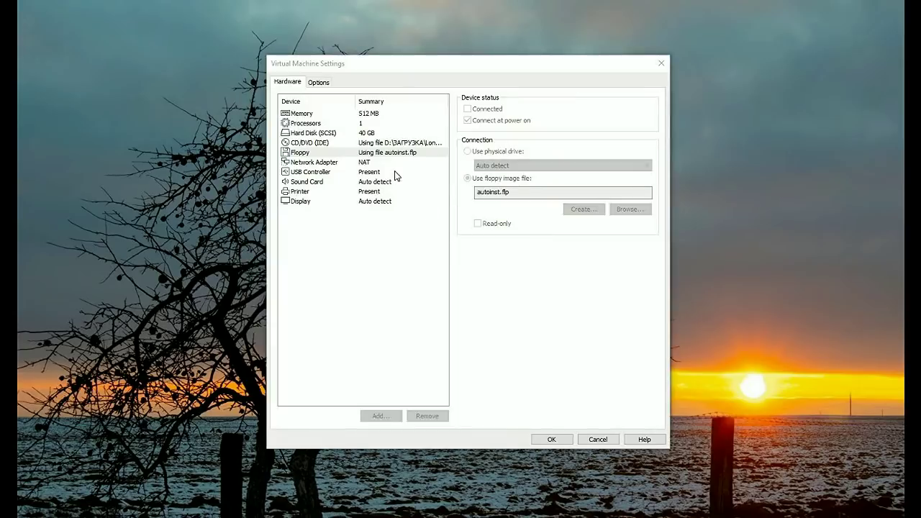
Step: Examine the floppy drive and its autoinst.flp image in the virtual machine's hardware settings
{"action": "left_click", "coordinate": [305, 157]}
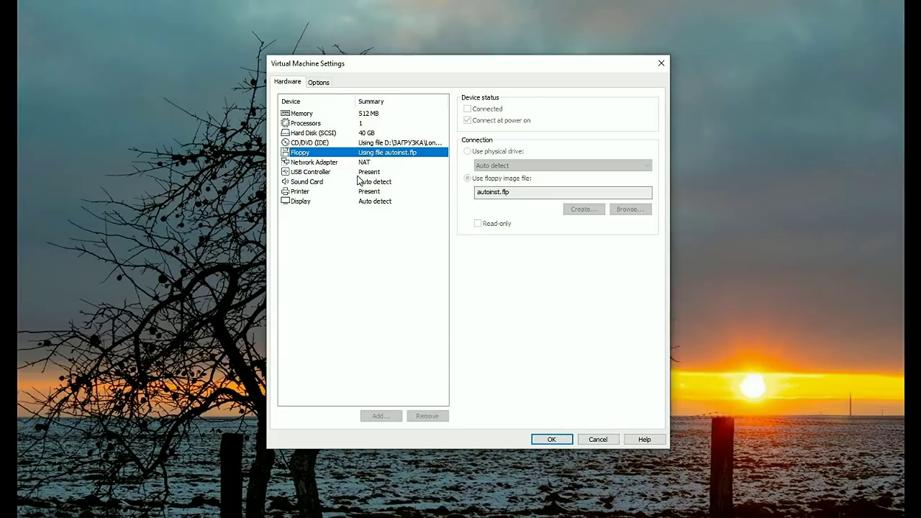
{"action": "left_click", "coordinate": [528, 193]}
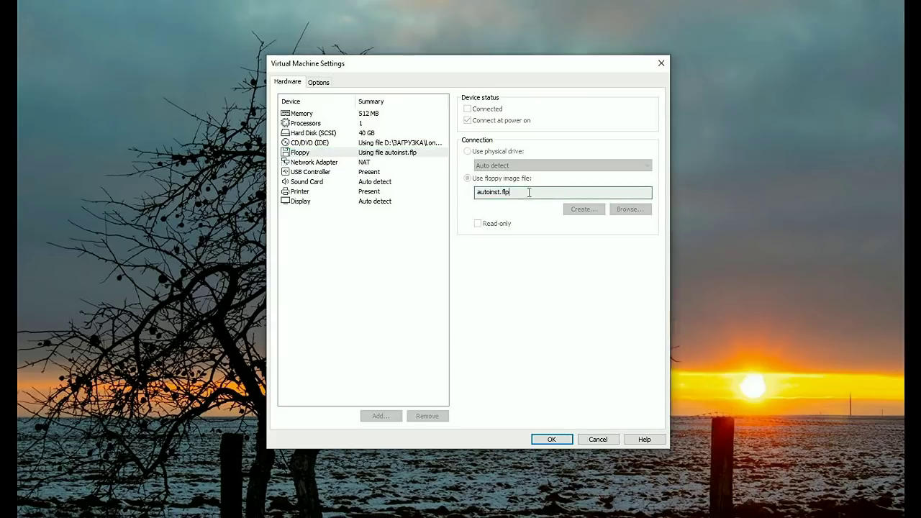
{"action": "left_click", "coordinate": [304, 154]}
{"action": "key", "text": "Up"}
{"action": "left_click", "coordinate": [376, 156]}
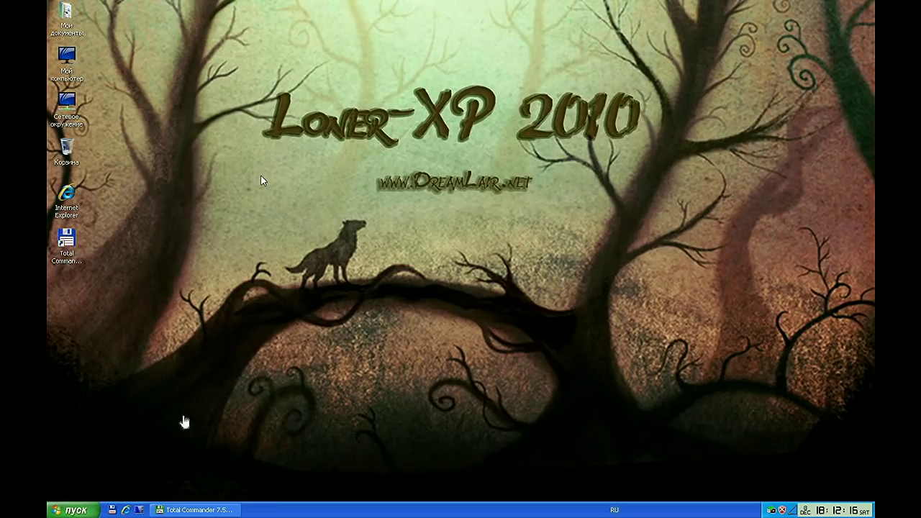
Step: Look through the installed programs and the Control Panel items in the guest's Start menu
{"action": "left_click", "coordinate": [76, 510]}
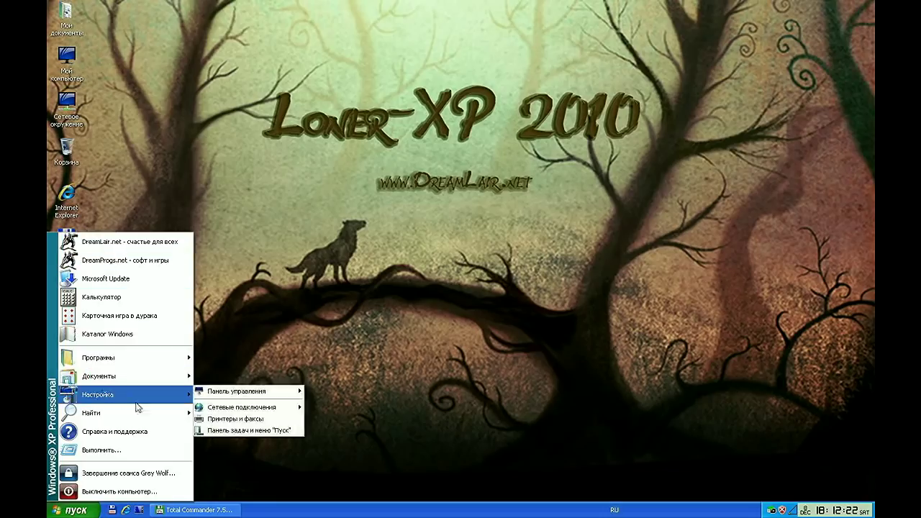
{"action": "mouse_move", "coordinate": [116, 416]}
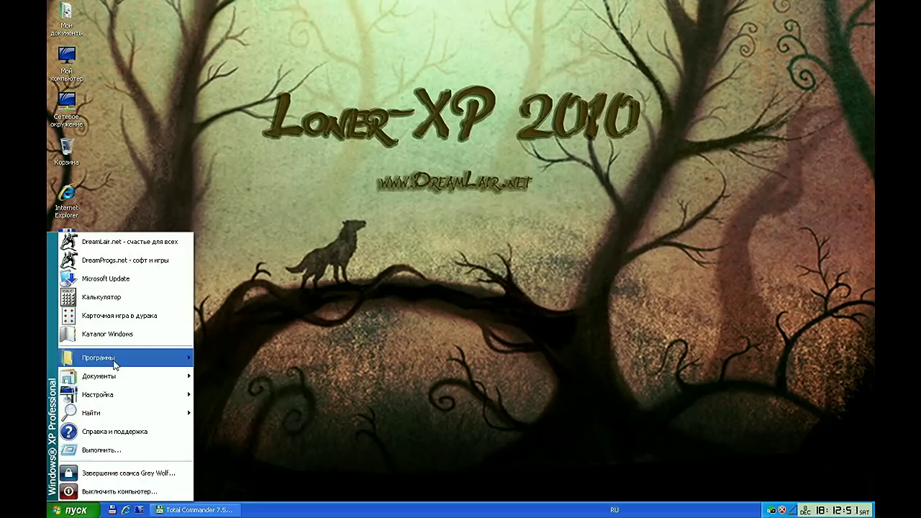
{"action": "mouse_move", "coordinate": [113, 364]}
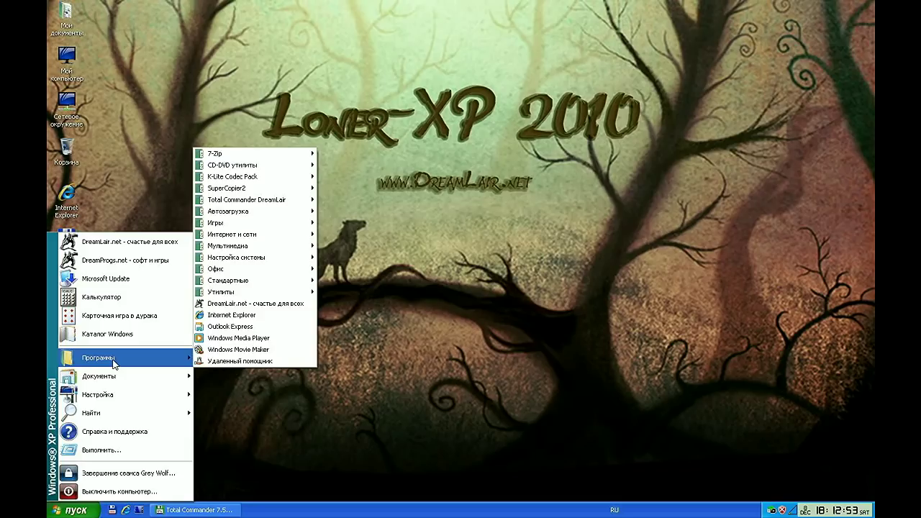
{"action": "mouse_move", "coordinate": [177, 395]}
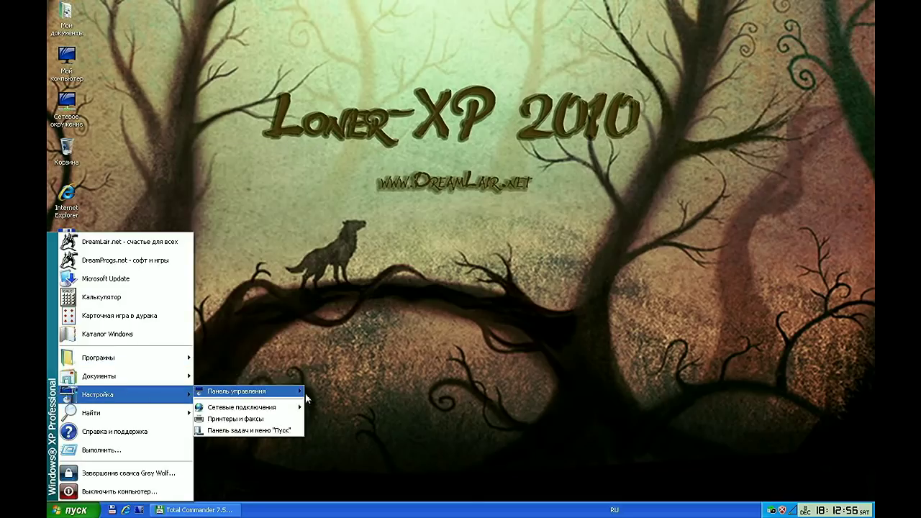
{"action": "mouse_move", "coordinate": [295, 398]}
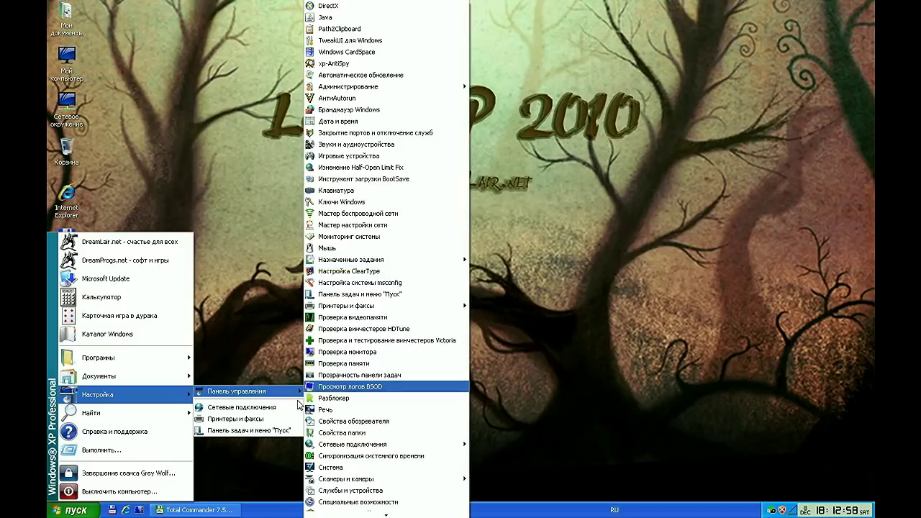
Step: Open the guest's Control Panel, switch it to the classic view and enlarge its window
{"action": "left_click", "coordinate": [248, 393]}
{"action": "right_click", "coordinate": [248, 391]}
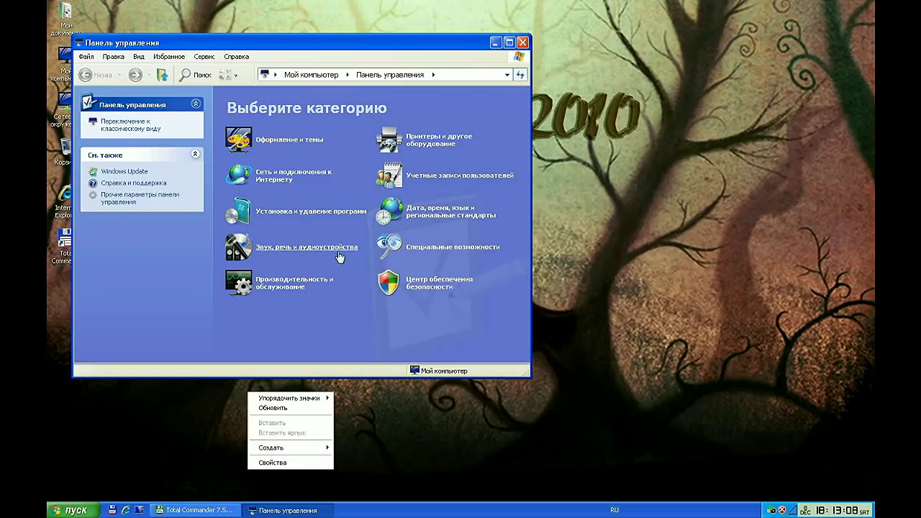
{"action": "left_click", "coordinate": [121, 124]}
{"action": "scroll", "coordinate": [494, 272], "scroll_direction": "down", "scroll_amount": 2}
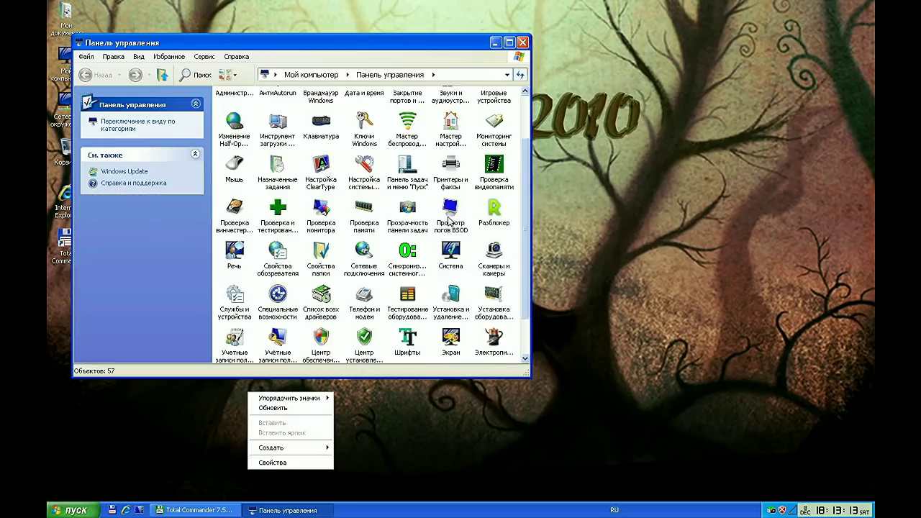
{"action": "left_click_drag", "start_coordinate": [526, 376], "coordinate": [571, 399]}
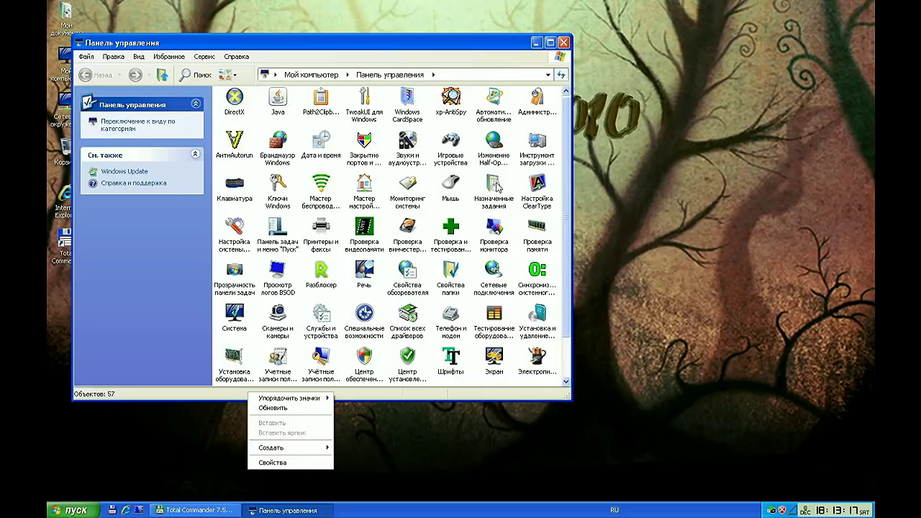
{"action": "left_click", "coordinate": [392, 421]}
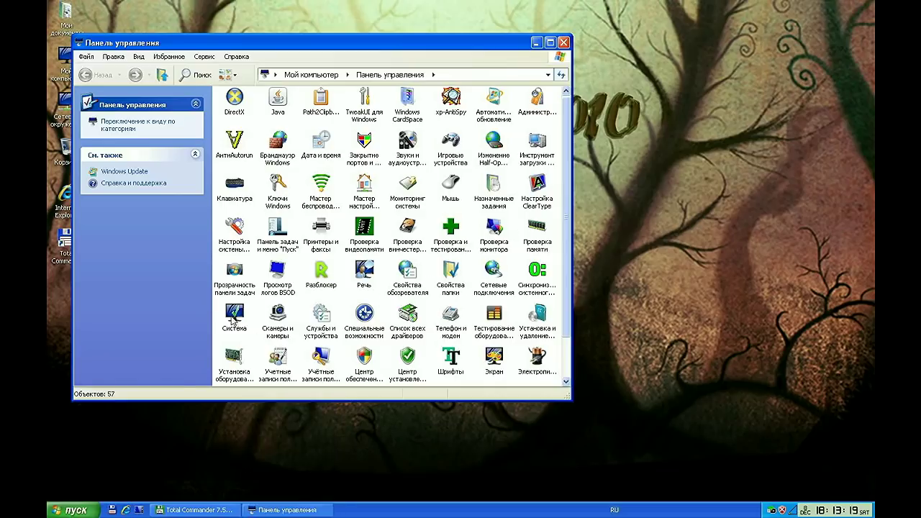
Step: Open the System item and look through the installed programs in Add or Remove Programs
{"action": "double_click", "coordinate": [233, 318]}
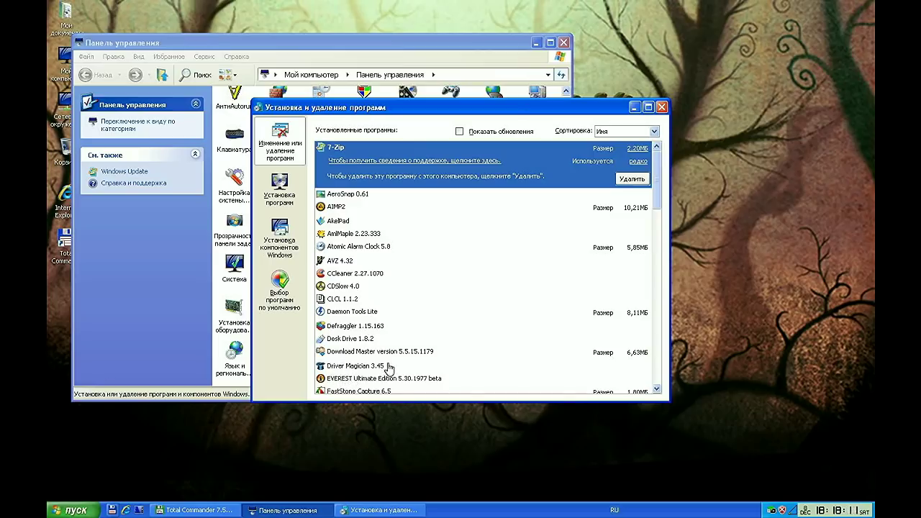
{"action": "scroll", "coordinate": [633, 230], "scroll_direction": "down", "scroll_amount": 2}
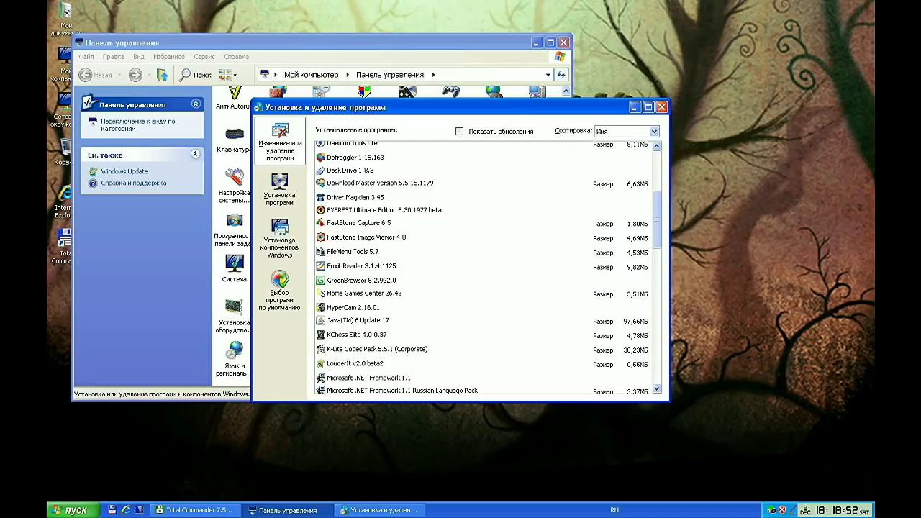
{"action": "scroll", "coordinate": [304, 405], "scroll_direction": "down", "scroll_amount": 1}
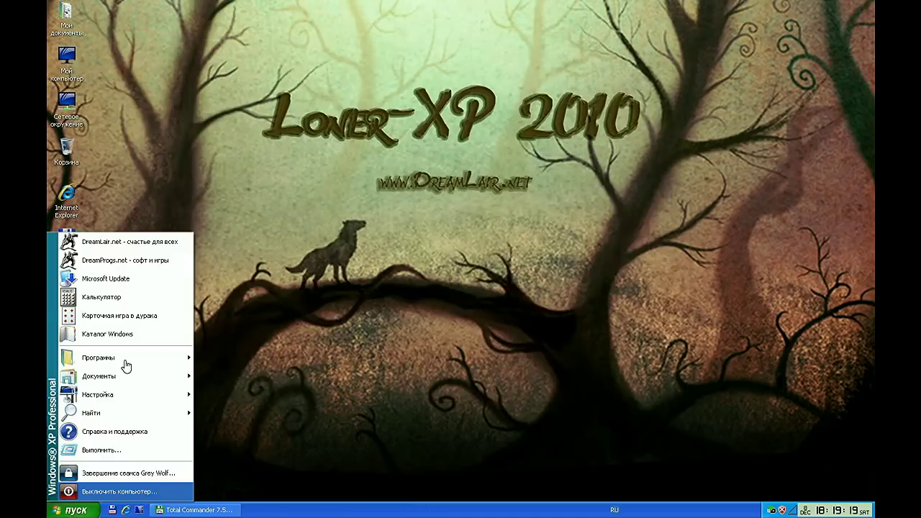
Step: Launch Симпатичная овечка from the guest's Games group
{"action": "mouse_move", "coordinate": [97, 360]}
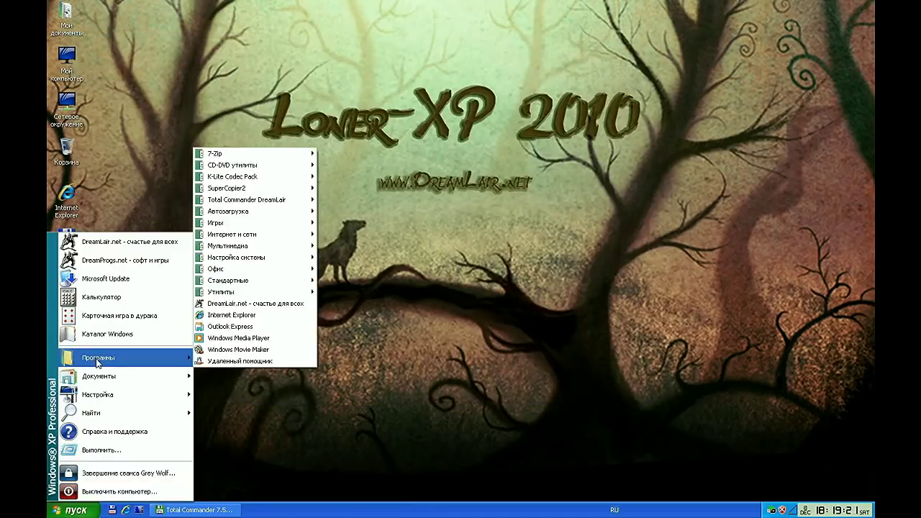
{"action": "mouse_move", "coordinate": [255, 229]}
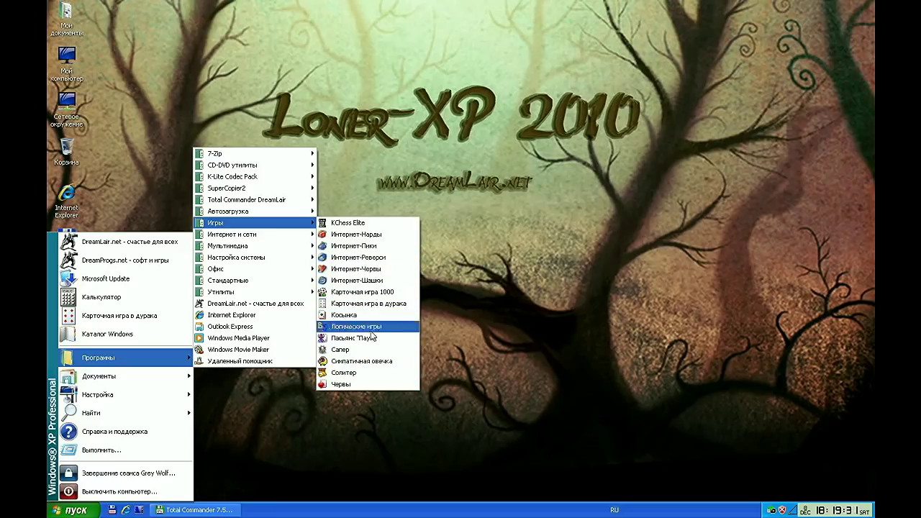
{"action": "left_click", "coordinate": [342, 361]}
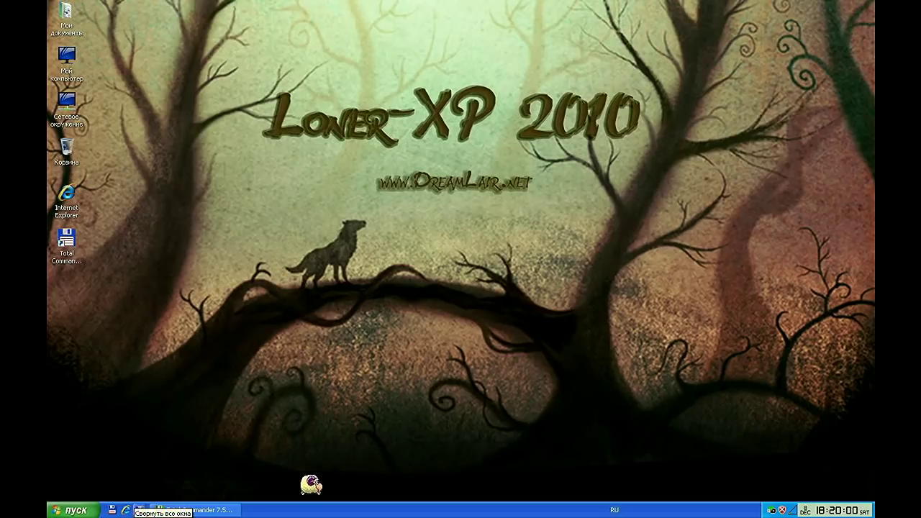
Step: Look at Windows Media Player and the Durak card game, repositioning each of their windows
{"action": "left_click", "coordinate": [139, 510]}
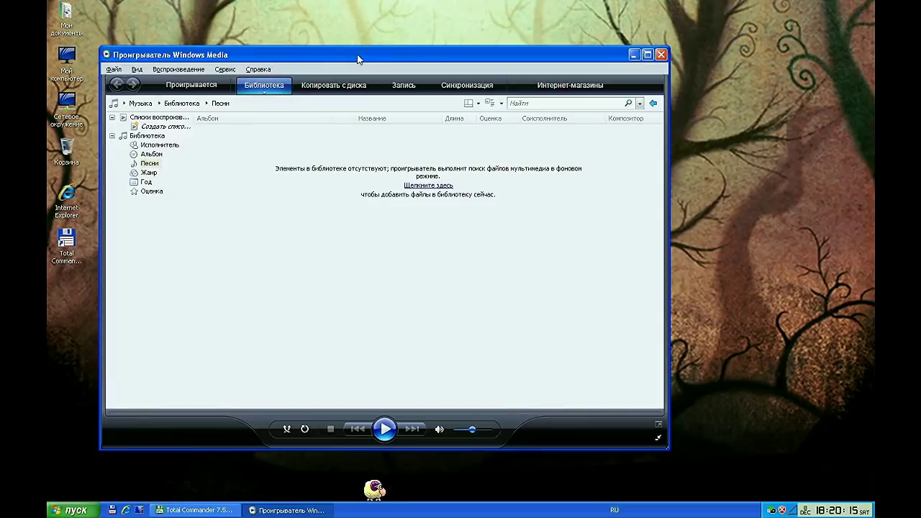
{"action": "left_click_drag", "start_coordinate": [357, 59], "coordinate": [378, 43]}
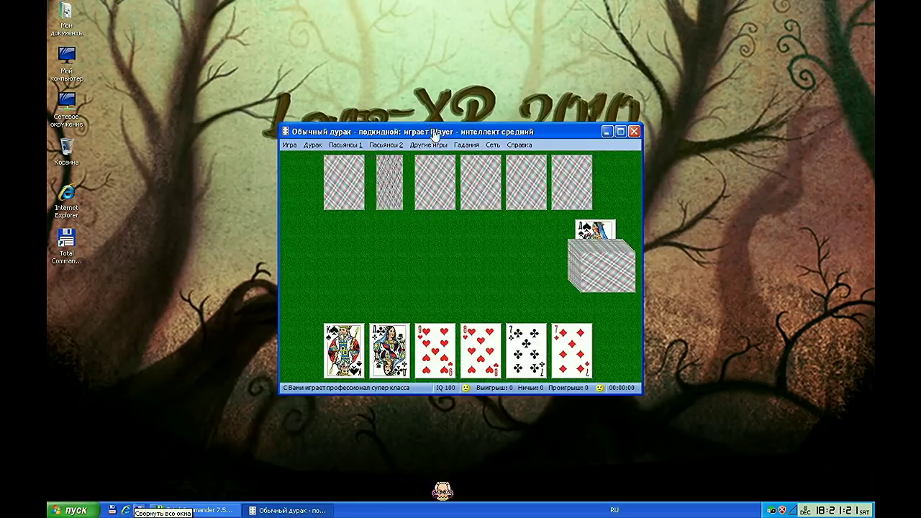
{"action": "left_click_drag", "start_coordinate": [443, 132], "coordinate": [472, 91]}
Step: Launch the card game 1000 from the Games group and choose to start a new game
{"action": "left_click", "coordinate": [75, 510]}
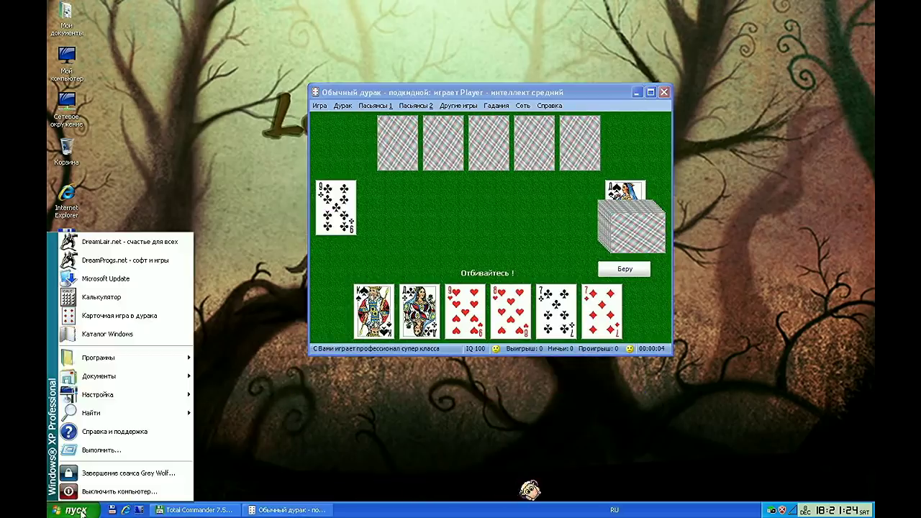
{"action": "mouse_move", "coordinate": [119, 358]}
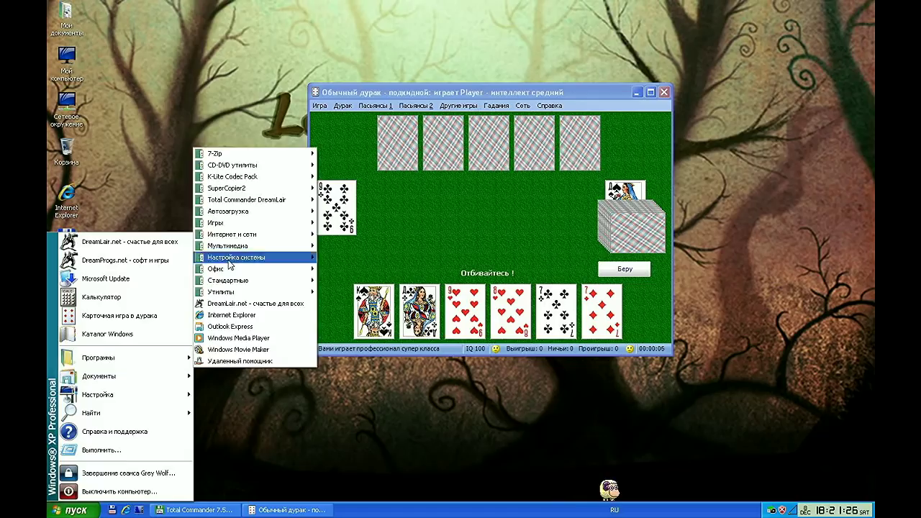
{"action": "mouse_move", "coordinate": [238, 224]}
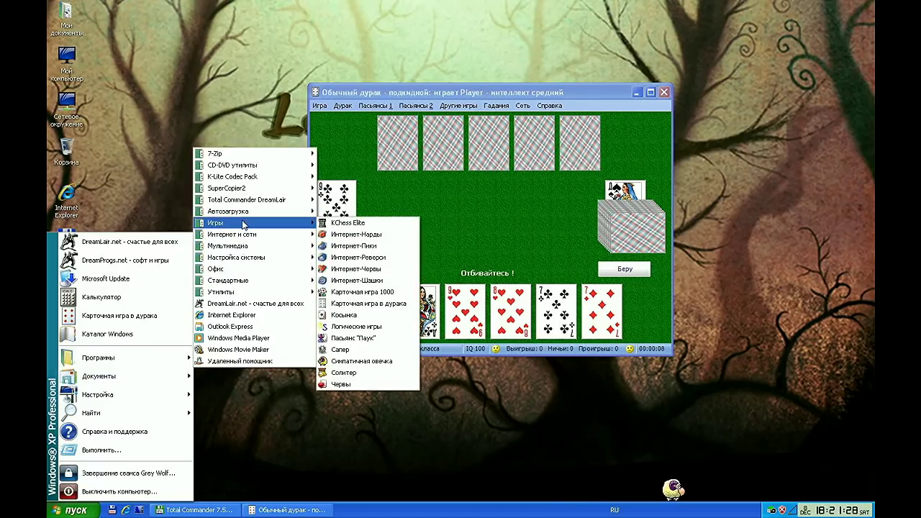
{"action": "left_click", "coordinate": [361, 292]}
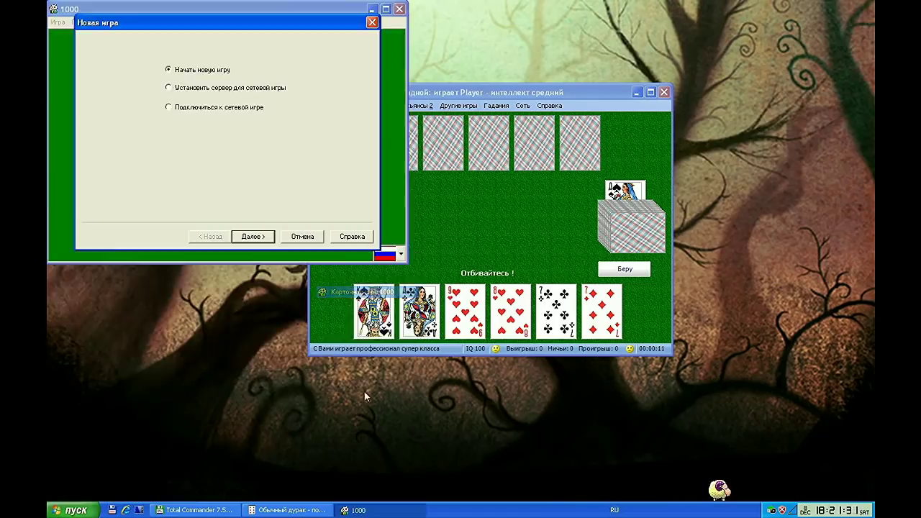
{"action": "left_click", "coordinate": [269, 240]}
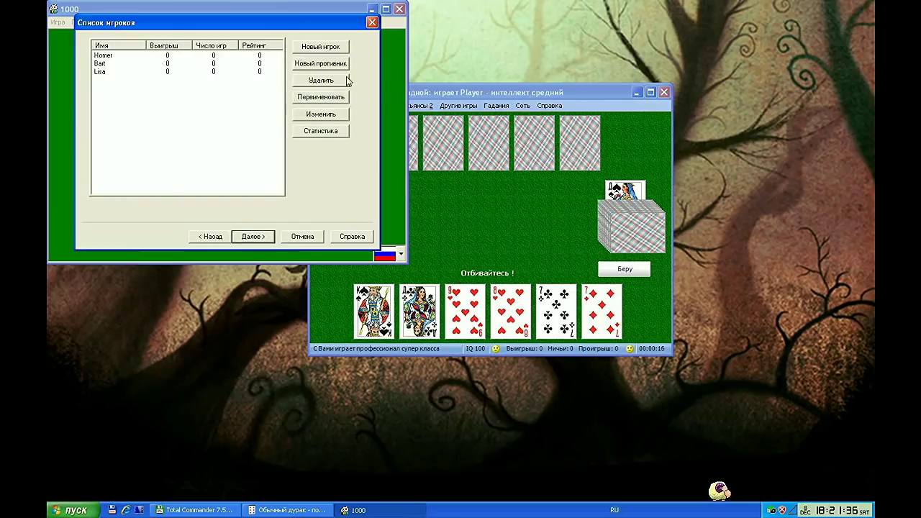
Step: Add a new player named кцпевы without a password and continue to the partner selection
{"action": "left_click", "coordinate": [295, 63]}
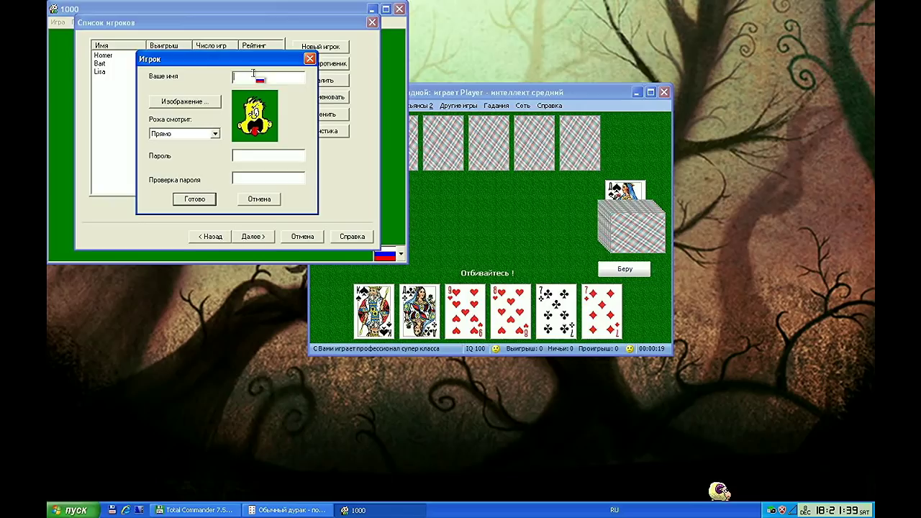
{"action": "left_click", "coordinate": [192, 199]}
{"action": "left_click", "coordinate": [269, 239]}
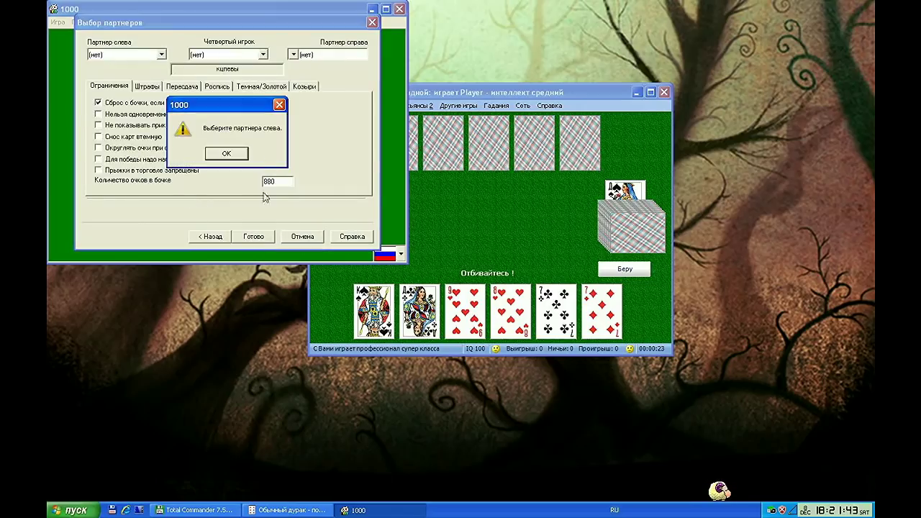
Step: Choose Bart, Homer and Lisa as the other players, start the game of 1000 and move its window
{"action": "left_click", "coordinate": [241, 155]}
{"action": "left_click", "coordinate": [127, 54]}
{"action": "left_click", "coordinate": [101, 73]}
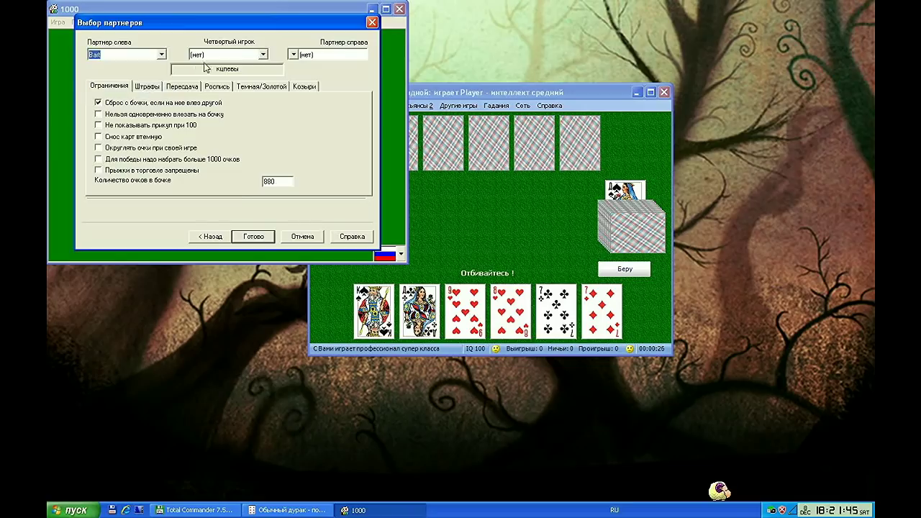
{"action": "left_click", "coordinate": [262, 54]}
{"action": "left_click", "coordinate": [227, 85]}
{"action": "left_click", "coordinate": [293, 55]}
{"action": "left_click", "coordinate": [298, 74]}
{"action": "left_click", "coordinate": [254, 237]}
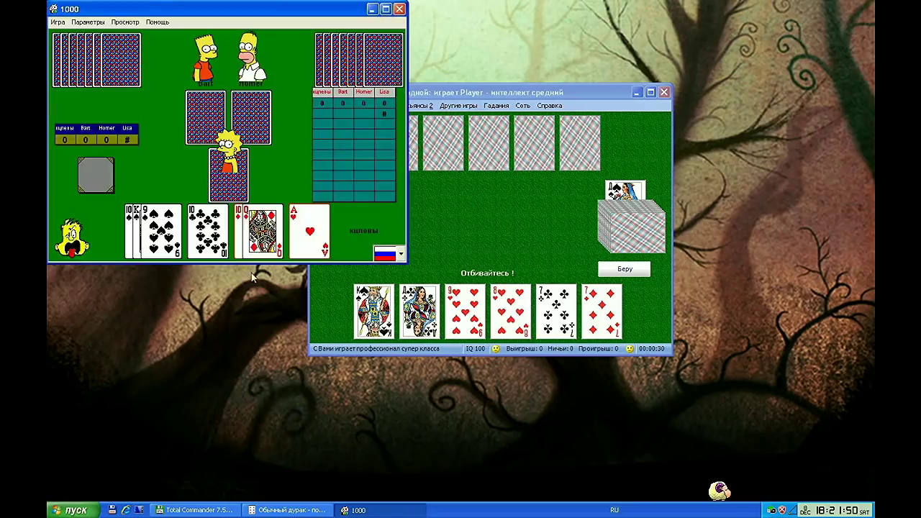
{"action": "left_click_drag", "start_coordinate": [167, 10], "coordinate": [280, 213]}
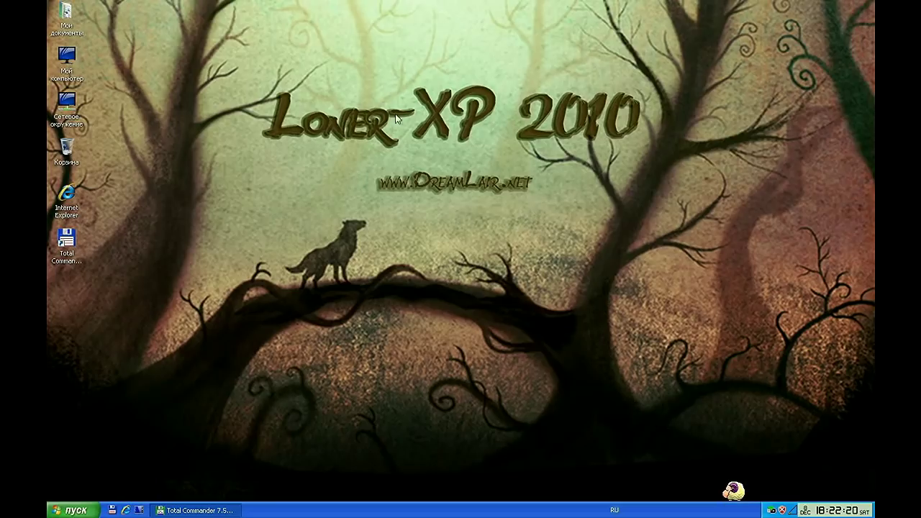
Step: Open the desktop's display properties and apply the BlackBlue theme
{"action": "right_click", "coordinate": [391, 173]}
{"action": "left_click", "coordinate": [468, 242]}
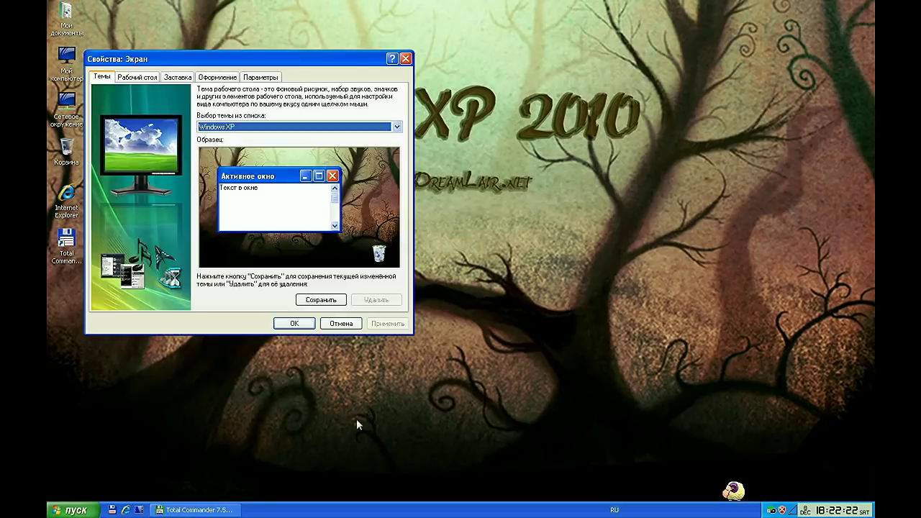
{"action": "left_click", "coordinate": [348, 128]}
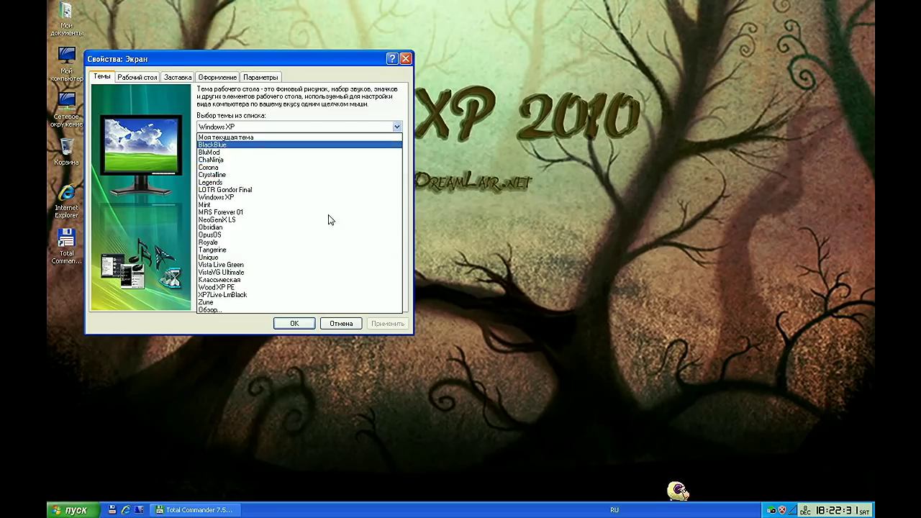
{"action": "key", "text": "Return"}
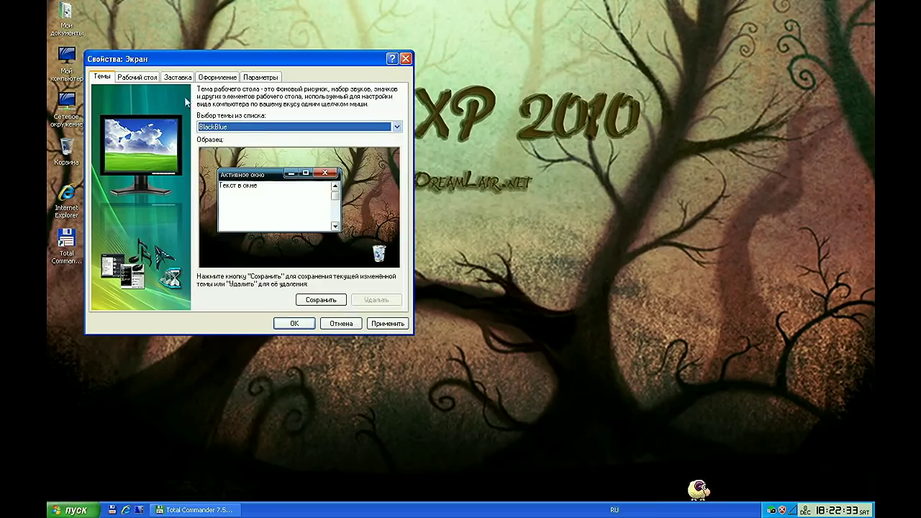
{"action": "left_click", "coordinate": [381, 325]}
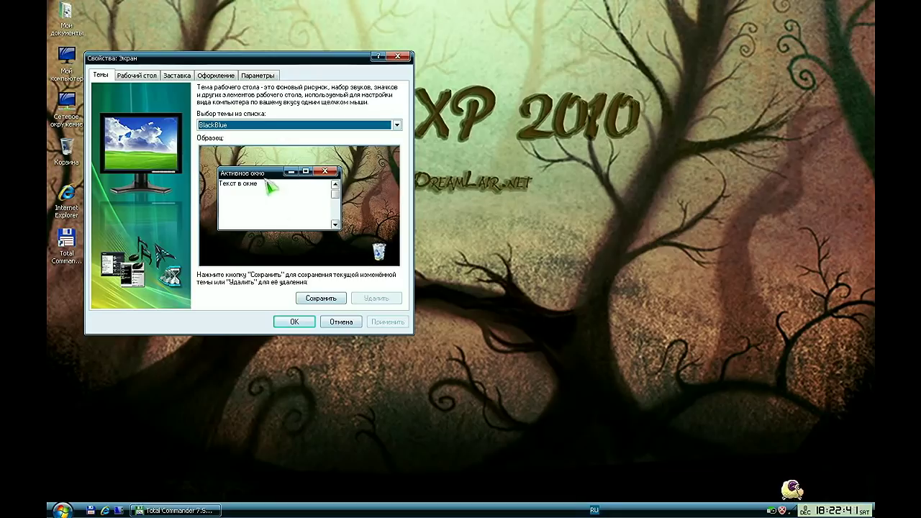
Step: Move the display properties window towards the screen's centre and apply the BluMod theme
{"action": "left_click_drag", "start_coordinate": [291, 57], "coordinate": [384, 95]}
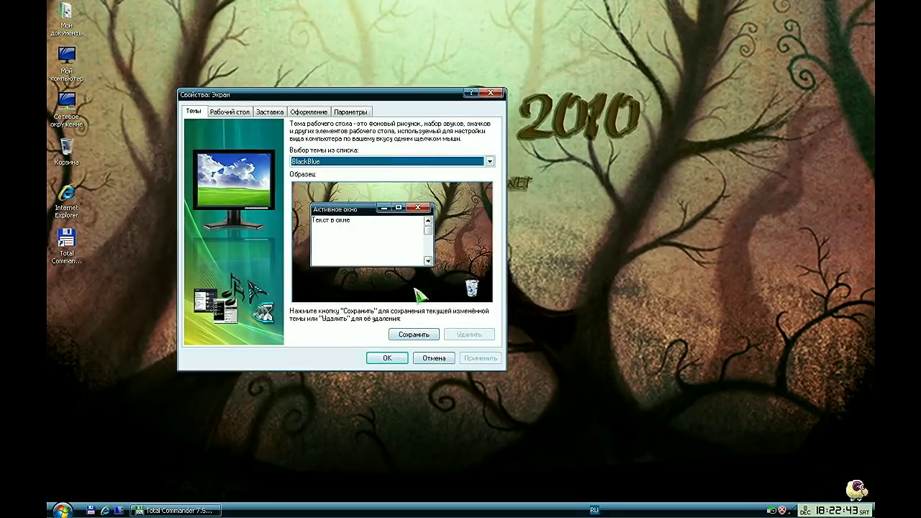
{"action": "left_click", "coordinate": [342, 163]}
{"action": "left_click", "coordinate": [338, 180]}
{"action": "left_click", "coordinate": [478, 358]}
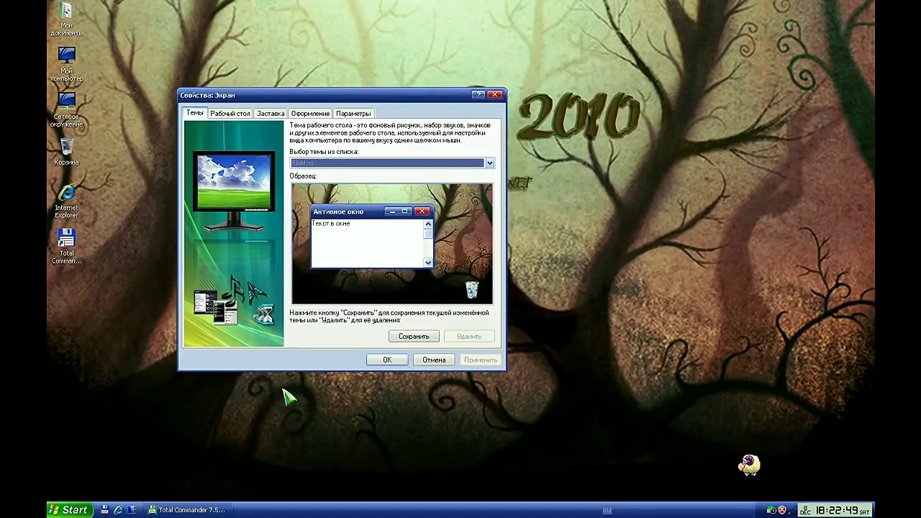
Step: Reposition the display properties window and apply the ChaNinja theme
{"action": "left_click_drag", "start_coordinate": [344, 92], "coordinate": [402, 71]}
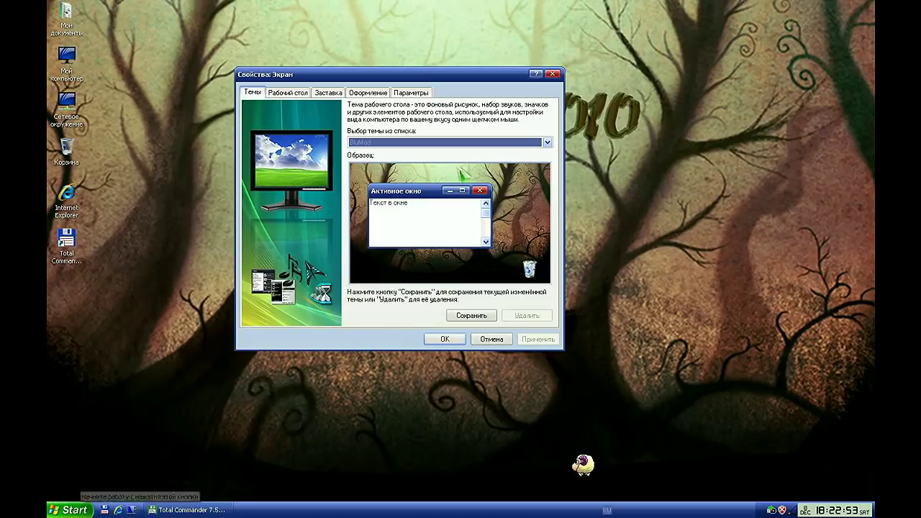
{"action": "left_click", "coordinate": [456, 143]}
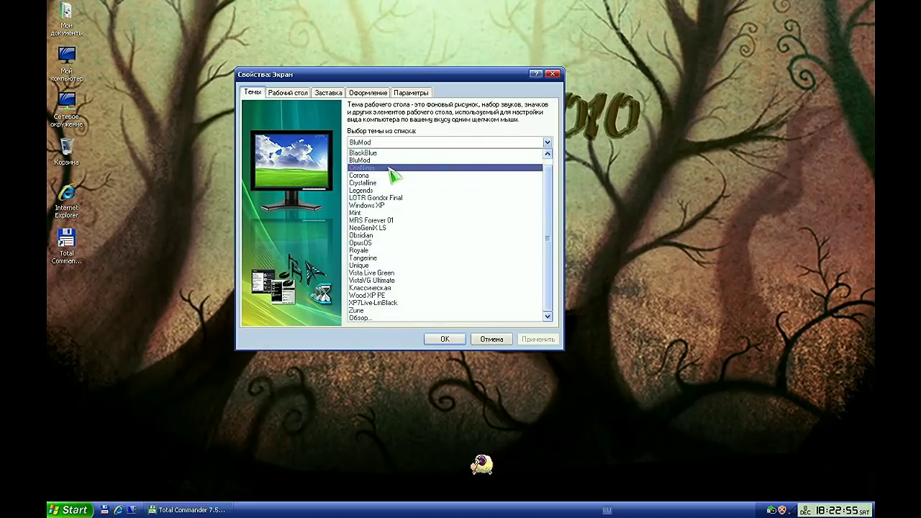
{"action": "key", "text": "Return"}
{"action": "left_click", "coordinate": [540, 339]}
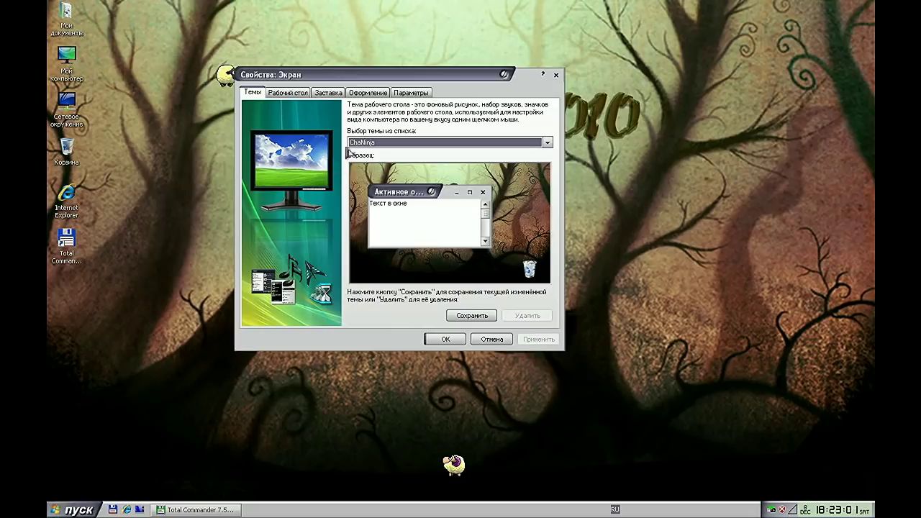
Step: Apply the Corona theme in the display properties
{"action": "left_click", "coordinate": [366, 142]}
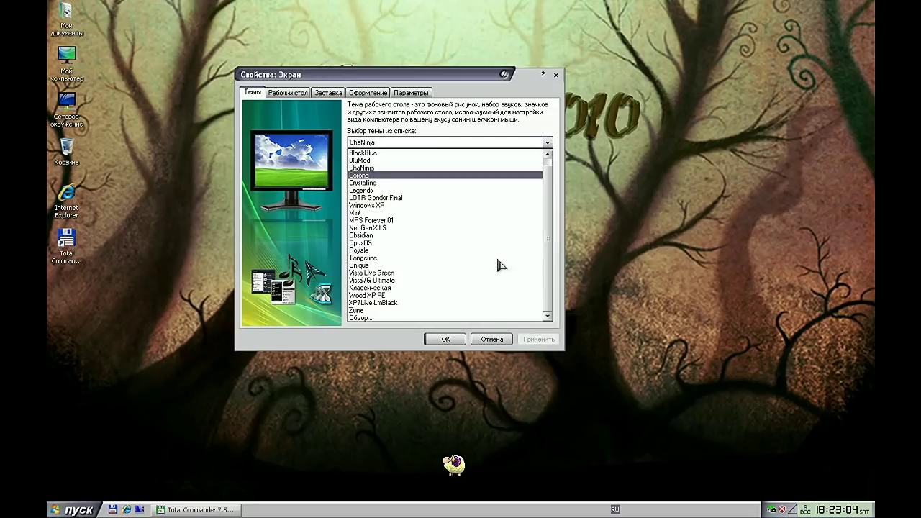
{"action": "key", "text": "Return"}
{"action": "left_click", "coordinate": [539, 338]}
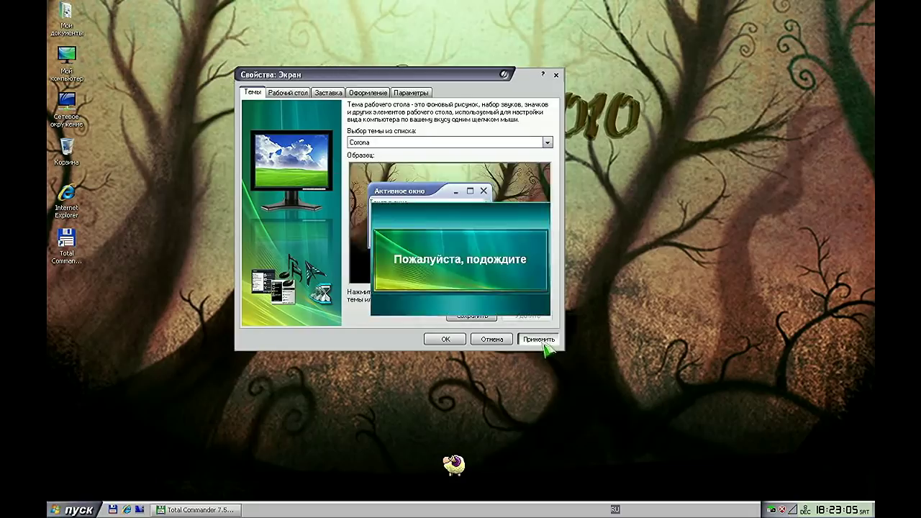
Step: Move the display properties window lower on the desktop and apply the Crystalline theme
{"action": "left_click_drag", "start_coordinate": [405, 74], "coordinate": [479, 127]}
{"action": "left_click", "coordinate": [451, 196]}
{"action": "key", "text": "Down"}
{"action": "key", "text": "Return"}
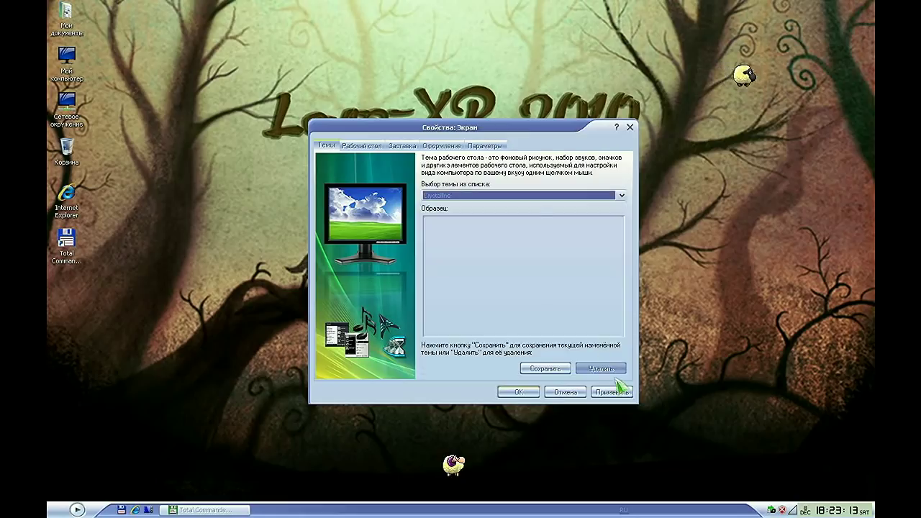
{"action": "left_click", "coordinate": [608, 391]}
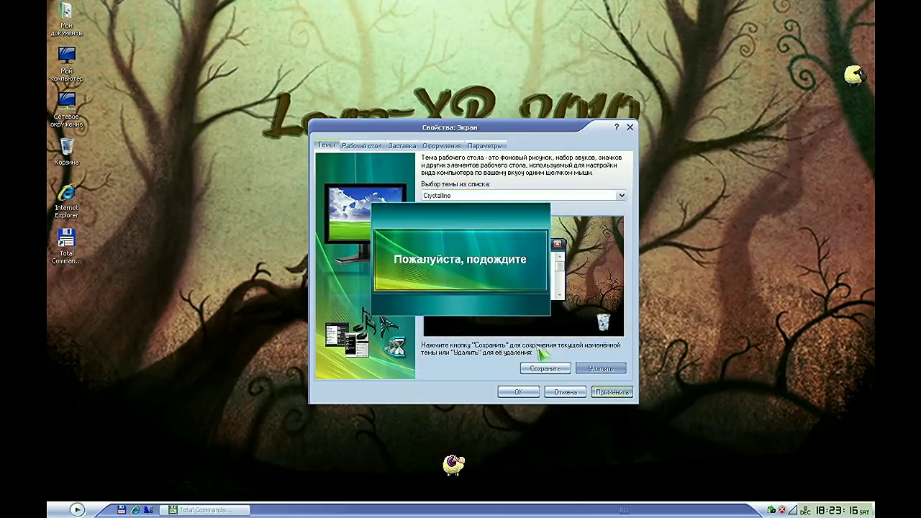
Step: Apply the LOTR Gondor Final theme in the display properties
{"action": "left_click", "coordinate": [452, 197]}
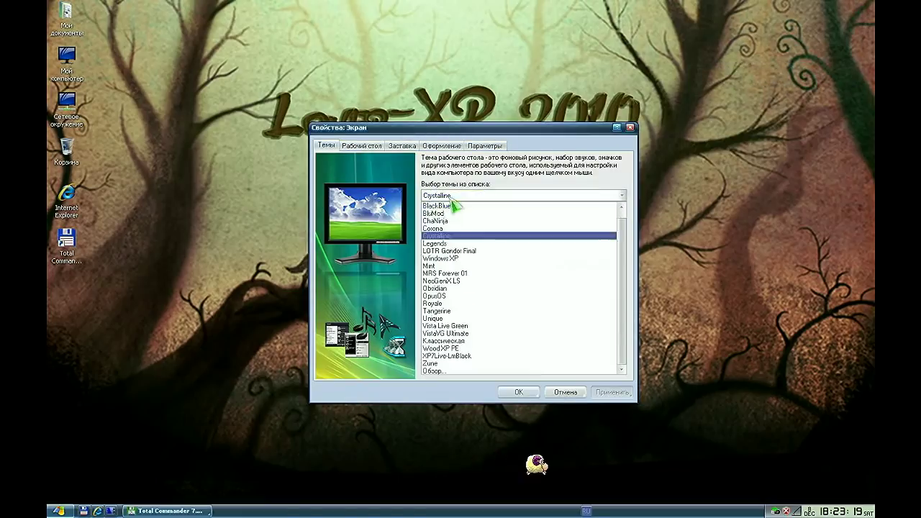
{"action": "left_click", "coordinate": [454, 250]}
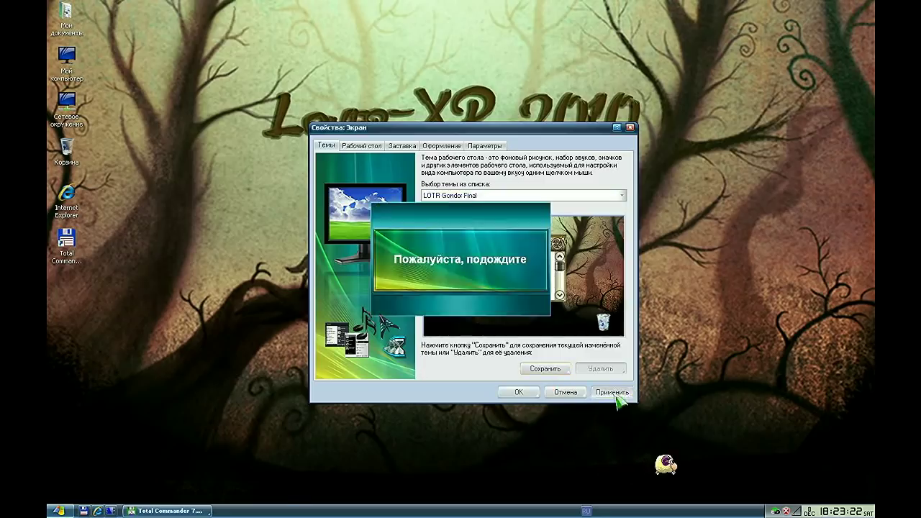
{"action": "left_click", "coordinate": [613, 392]}
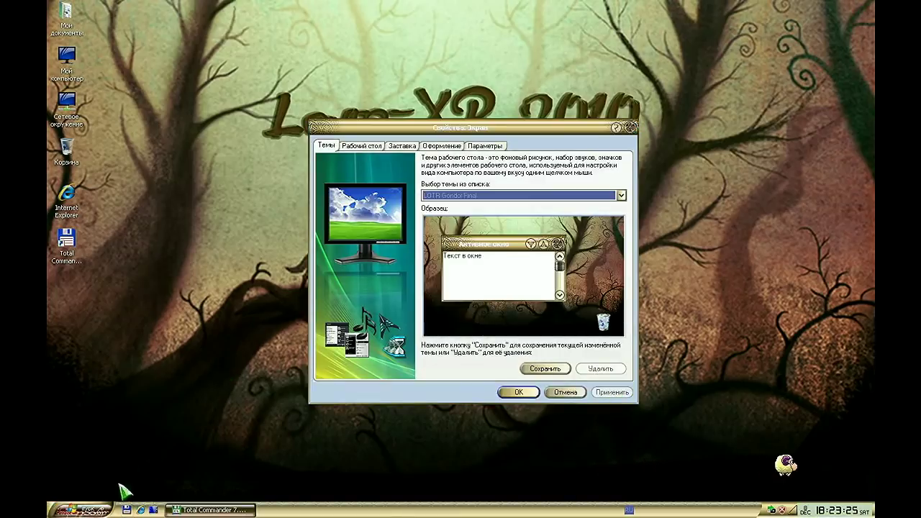
Step: Move the display properties window closer to the desktop icons and apply the Mint theme
{"action": "key", "text": "alt+space"}
{"action": "key", "text": "m"}
{"action": "left_click", "coordinate": [185, 465]}
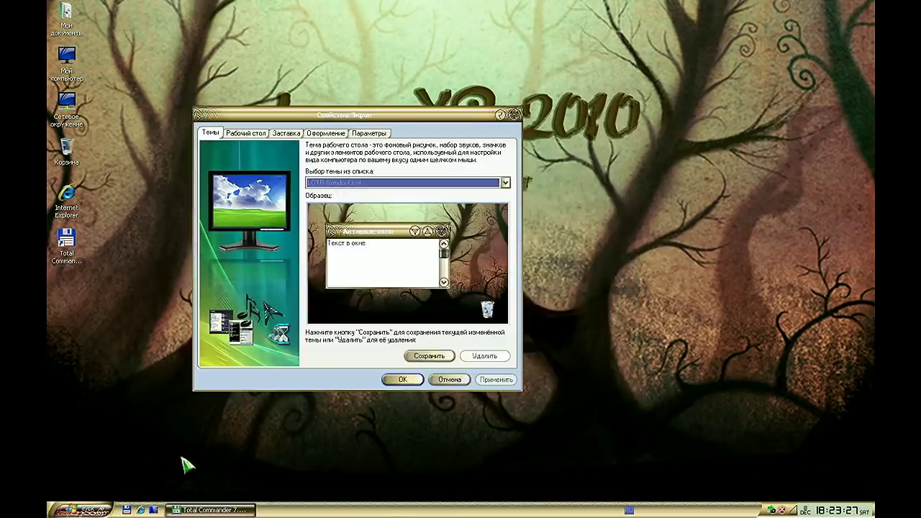
{"action": "left_click", "coordinate": [384, 183]}
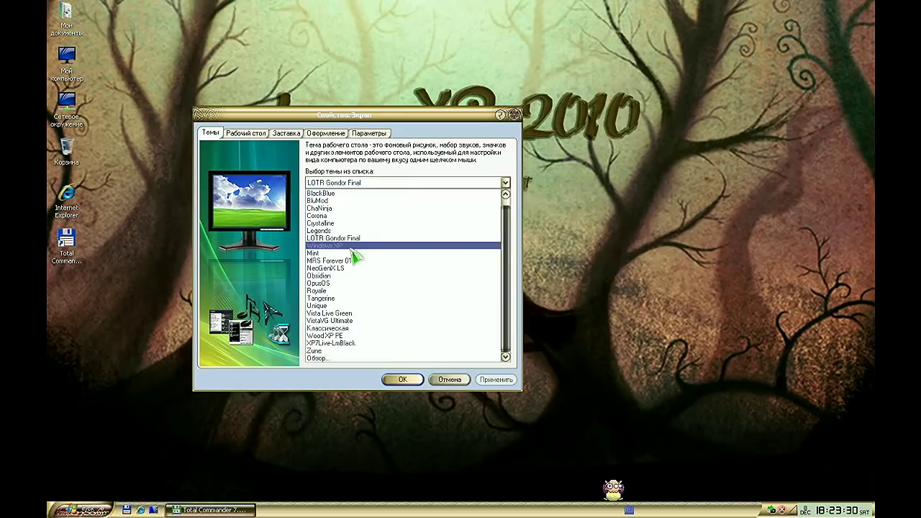
{"action": "left_click", "coordinate": [513, 339]}
{"action": "left_click", "coordinate": [495, 380]}
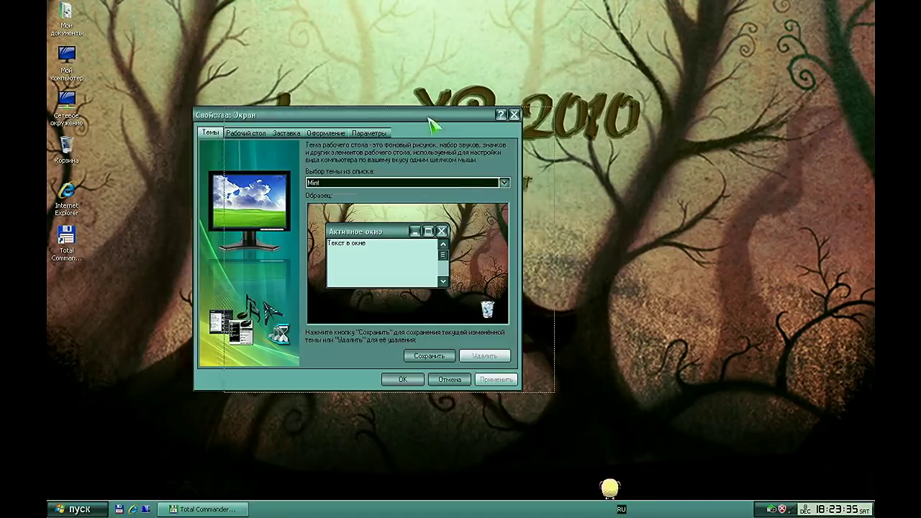
Step: Move the display properties window below the Loner-XP 2010 wallpaper title and apply the MRS Forever 01 theme
{"action": "left_click_drag", "start_coordinate": [348, 198], "coordinate": [357, 166]}
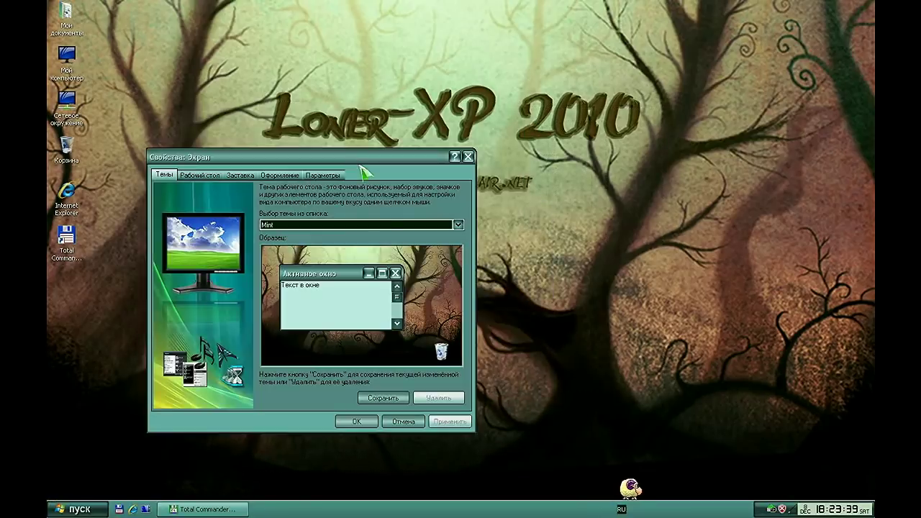
{"action": "left_click", "coordinate": [393, 225]}
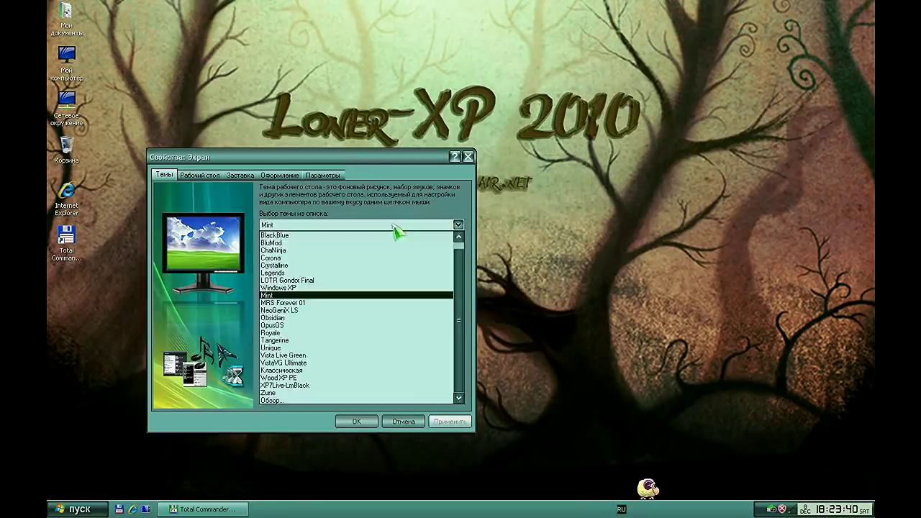
{"action": "left_click", "coordinate": [321, 302]}
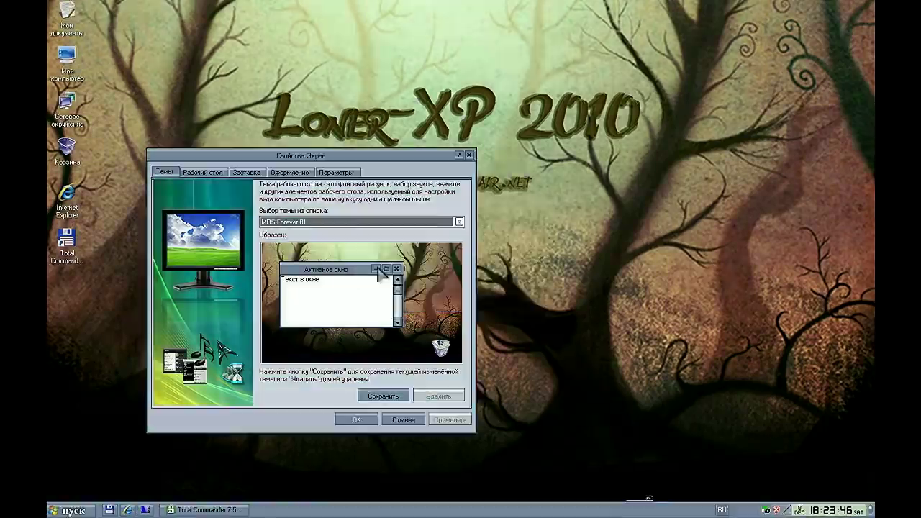
Step: Apply the NeoGeniX LS theme in the display properties
{"action": "key", "text": "alt+Down"}
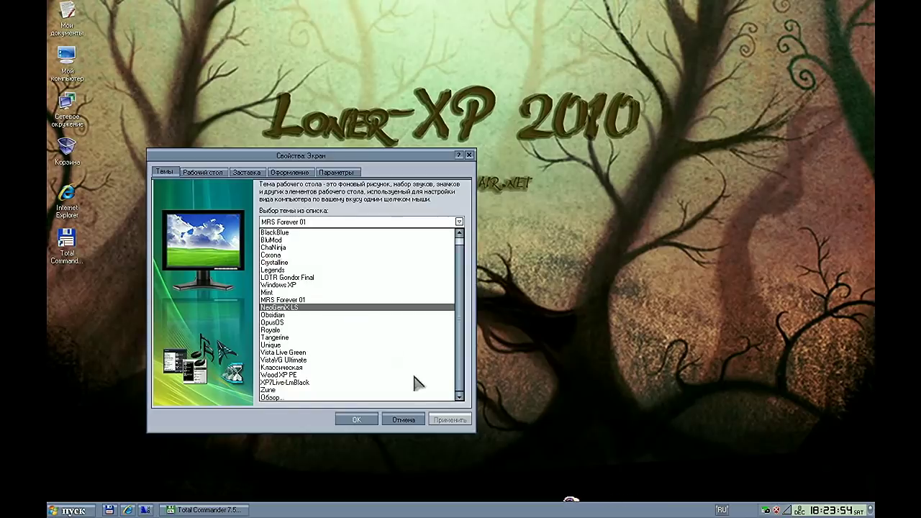
{"action": "key", "text": "Return"}
{"action": "left_click", "coordinate": [452, 421]}
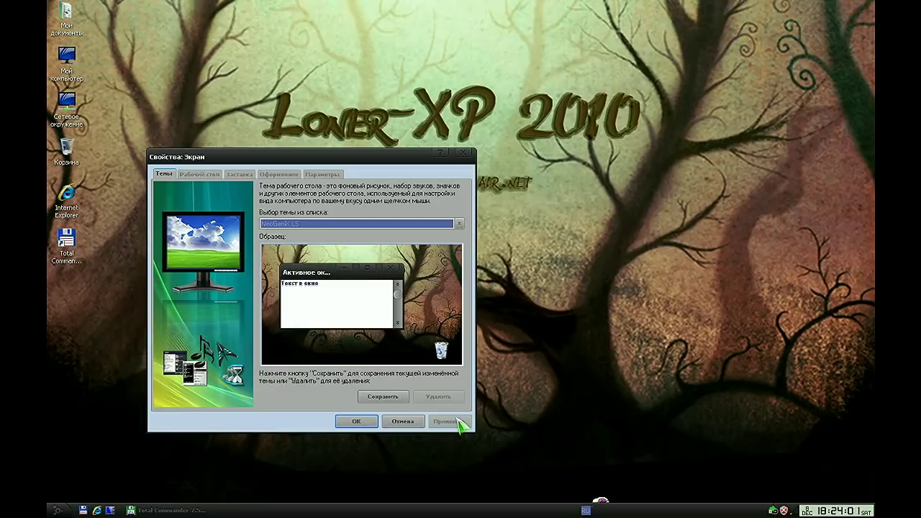
Step: Move the display properties window slightly higher on the desktop and apply the Obsidian theme
{"action": "left_click_drag", "start_coordinate": [340, 161], "coordinate": [358, 137]}
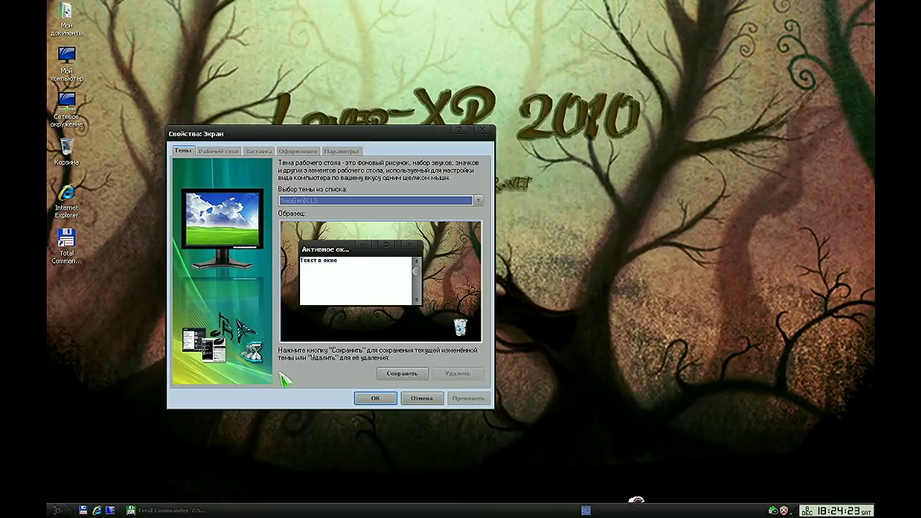
{"action": "left_click", "coordinate": [355, 200]}
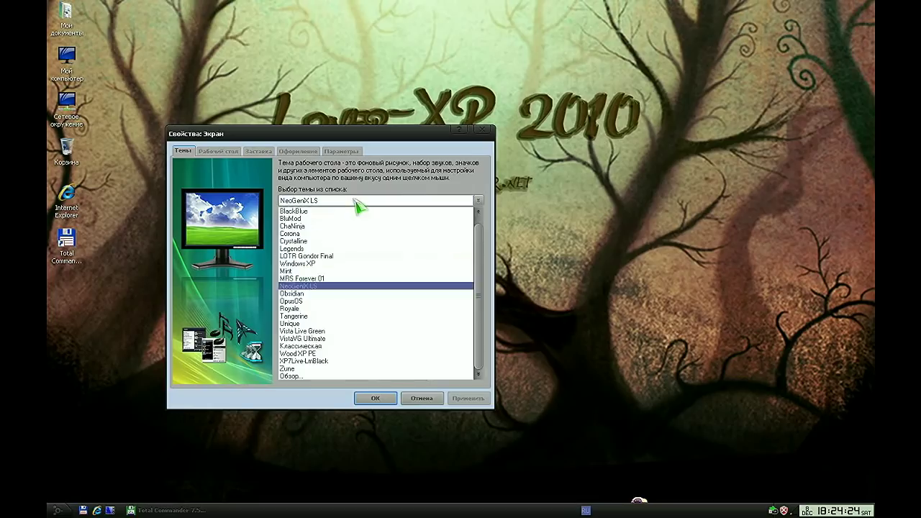
{"action": "left_click", "coordinate": [322, 294]}
{"action": "left_click", "coordinate": [469, 398]}
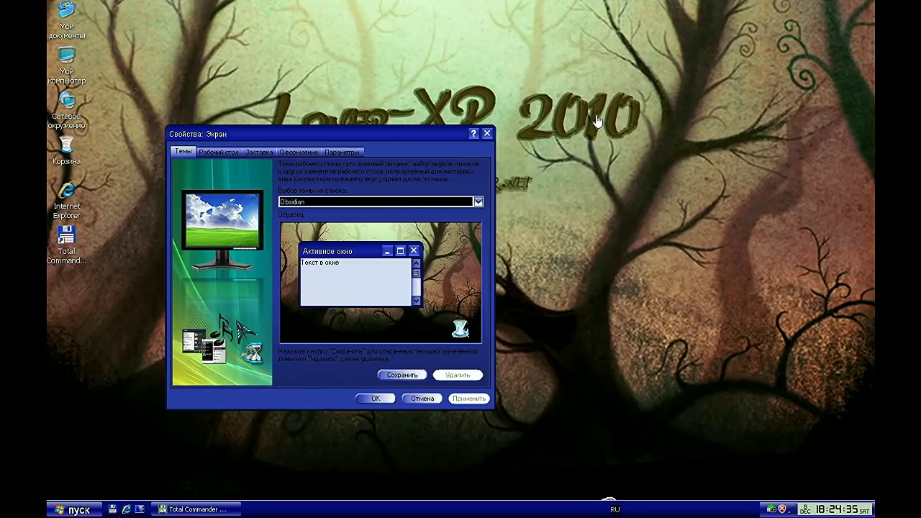
Step: Apply the OpusOS theme in the display properties
{"action": "left_click", "coordinate": [478, 203]}
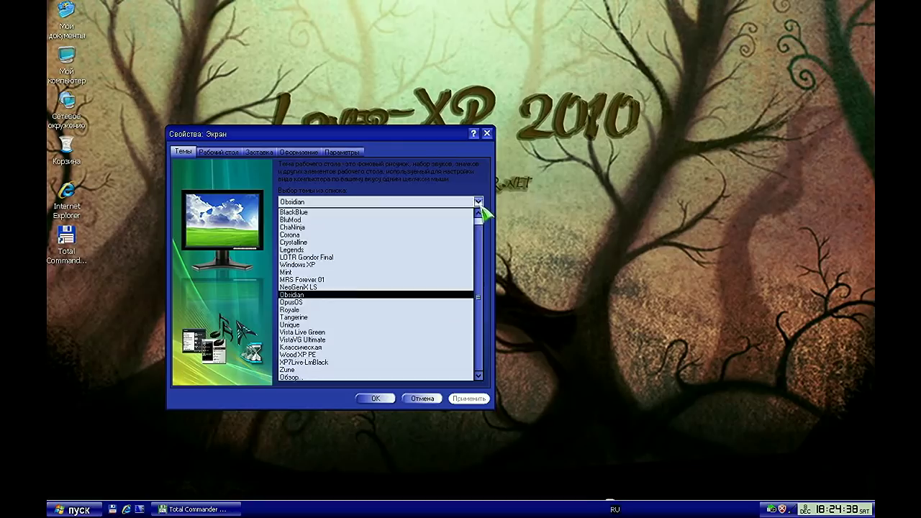
{"action": "left_click", "coordinate": [456, 303]}
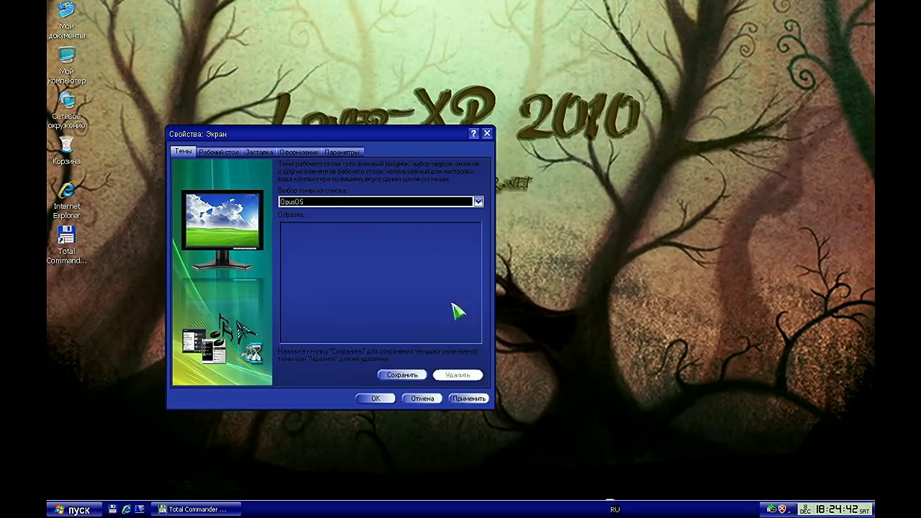
{"action": "left_click", "coordinate": [469, 399]}
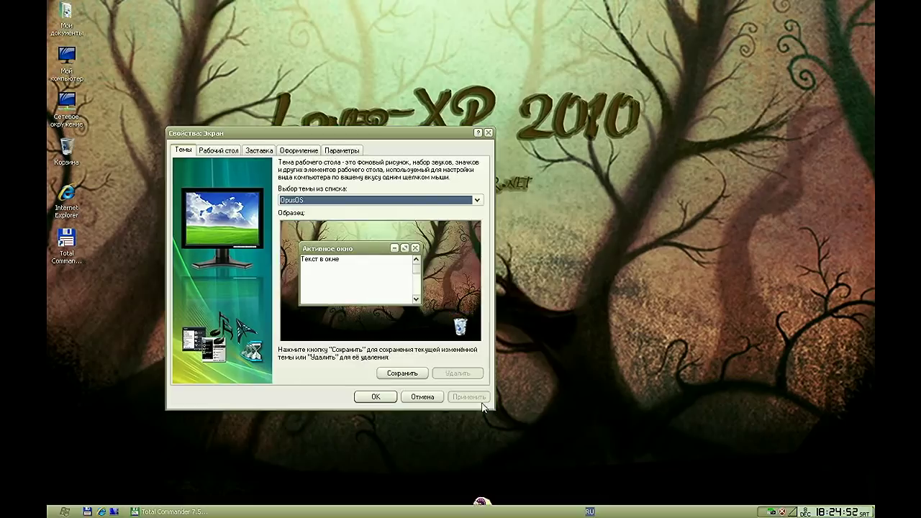
Step: Apply the Royale theme in the display properties
{"action": "left_click", "coordinate": [478, 201]}
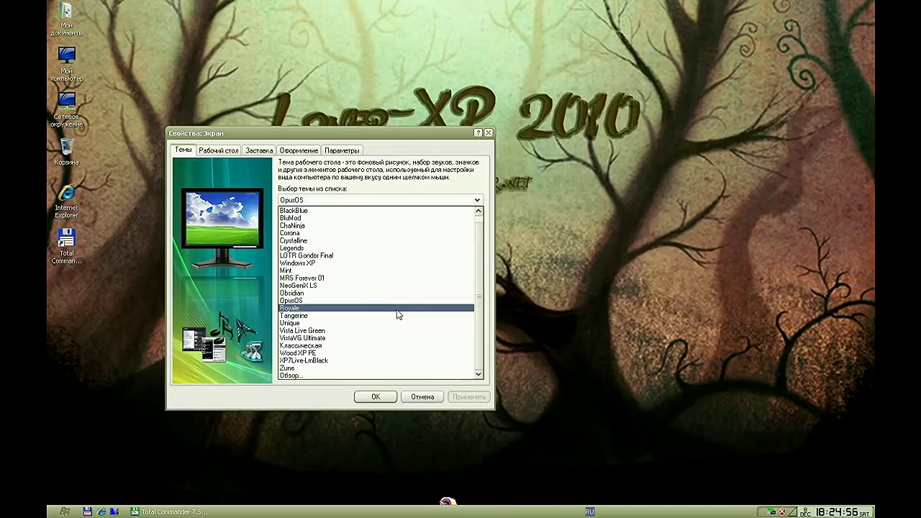
{"action": "left_click", "coordinate": [474, 403]}
{"action": "left_click", "coordinate": [471, 398]}
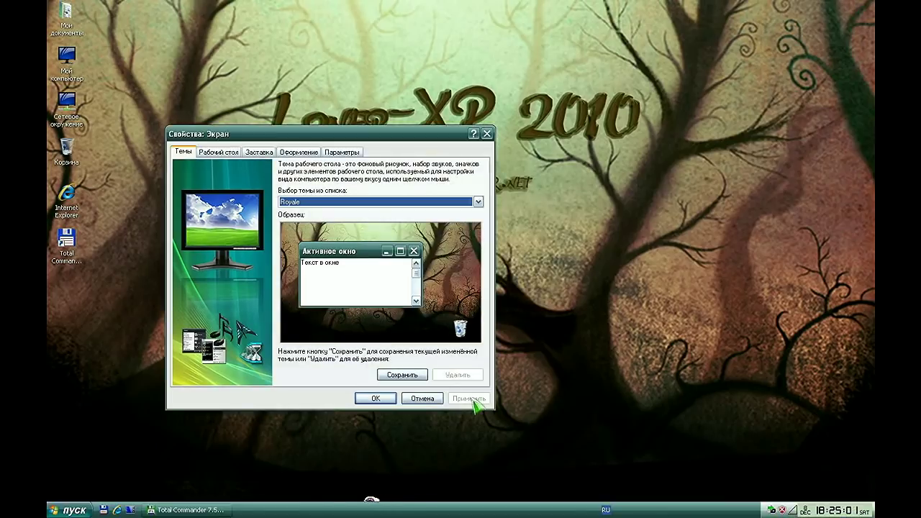
Step: Move the display properties window towards the screen's centre and apply the Tangerine theme
{"action": "left_click_drag", "start_coordinate": [350, 135], "coordinate": [498, 135]}
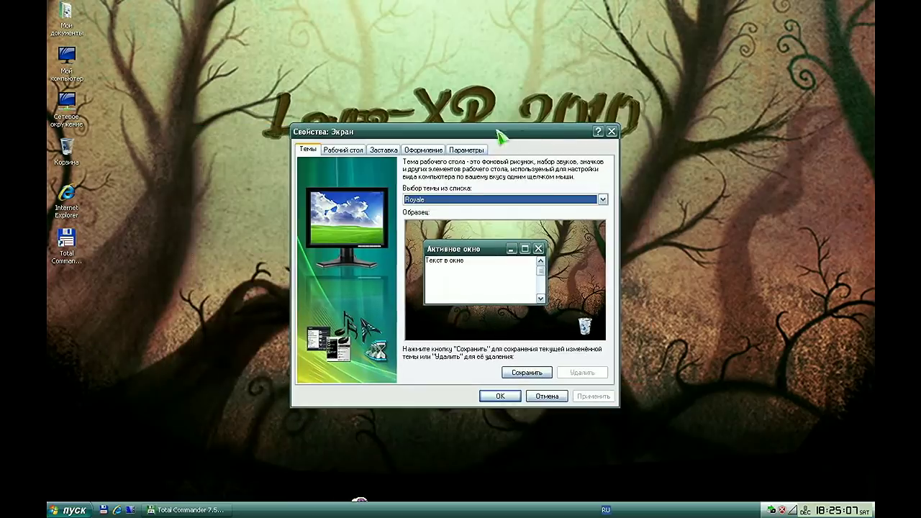
{"action": "left_click", "coordinate": [508, 199]}
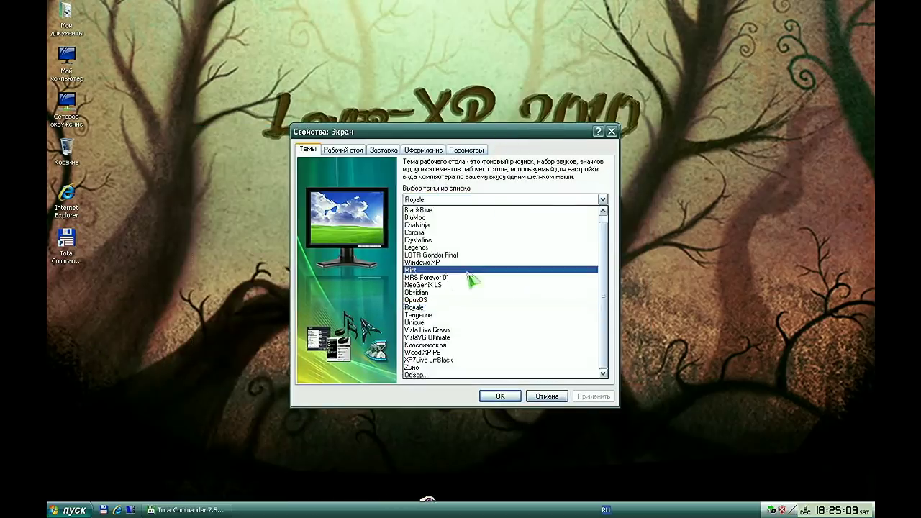
{"action": "left_click", "coordinate": [605, 398]}
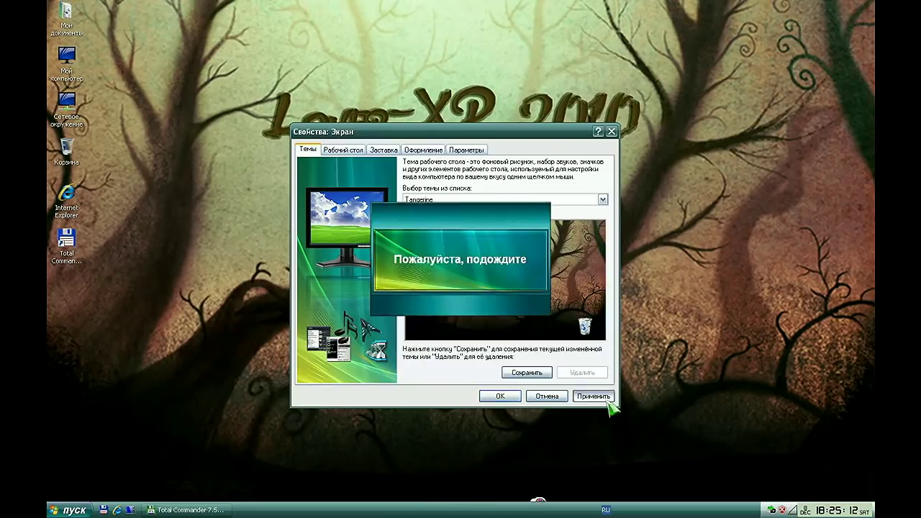
{"action": "left_click", "coordinate": [605, 397]}
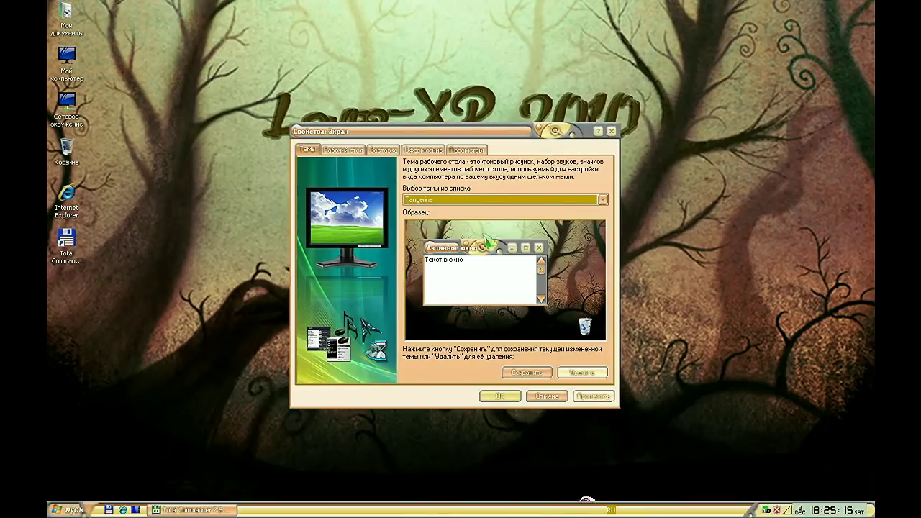
Step: Apply the Unique theme and replace it with the Vista Live Green theme
{"action": "left_click", "coordinate": [455, 201]}
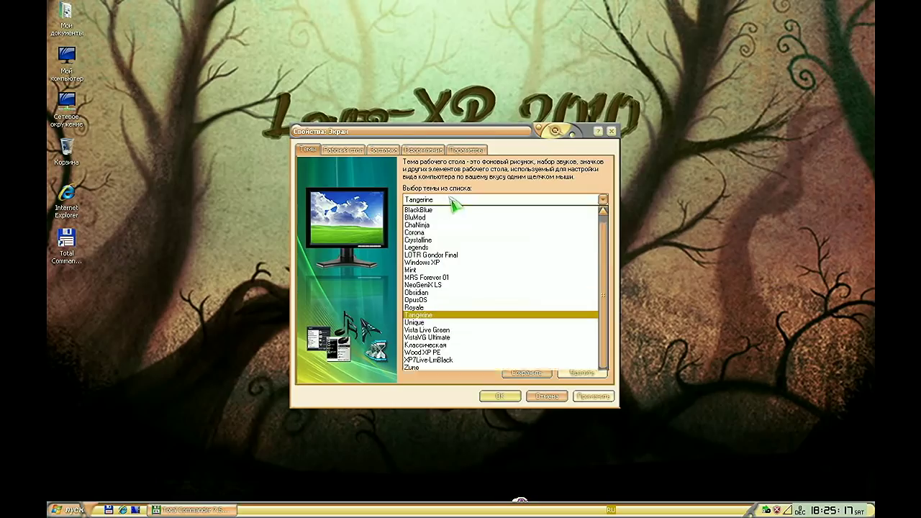
{"action": "left_click", "coordinate": [452, 323]}
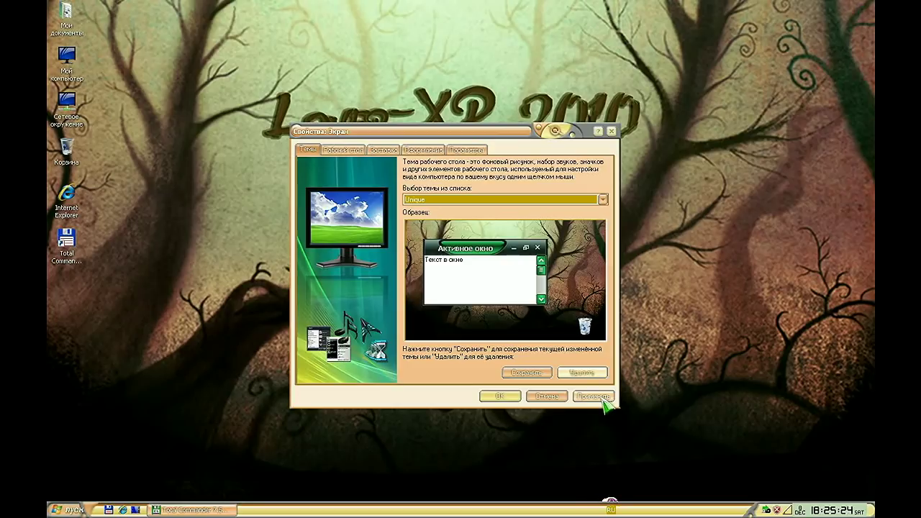
{"action": "left_click", "coordinate": [449, 200]}
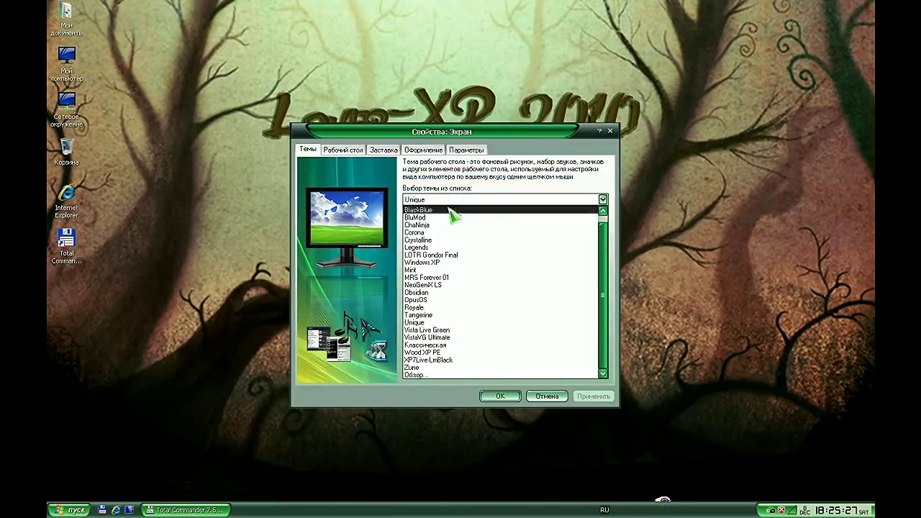
{"action": "left_click", "coordinate": [460, 330]}
{"action": "left_click", "coordinate": [592, 396]}
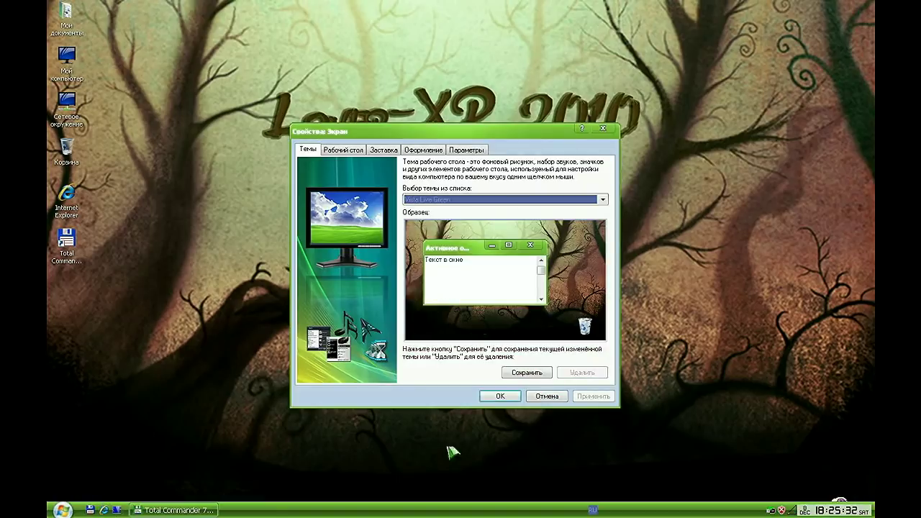
Step: Apply the VistaVG Ultimate theme and replace it with the Wood XP PE theme
{"action": "left_click", "coordinate": [459, 201]}
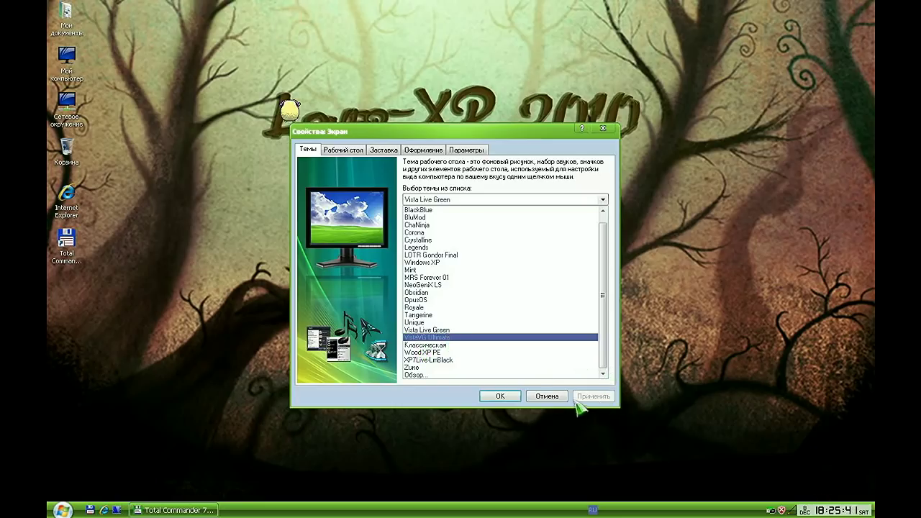
{"action": "left_click", "coordinate": [416, 338]}
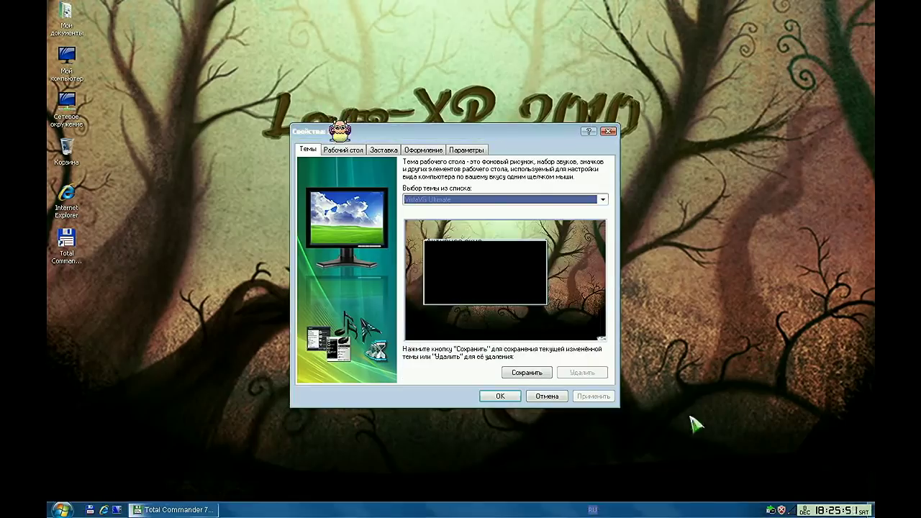
{"action": "left_click", "coordinate": [525, 202]}
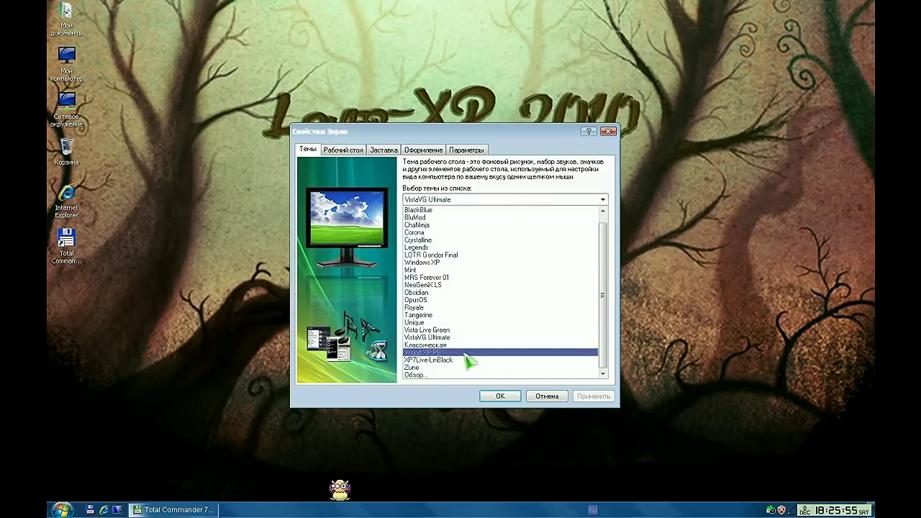
{"action": "left_click", "coordinate": [597, 406]}
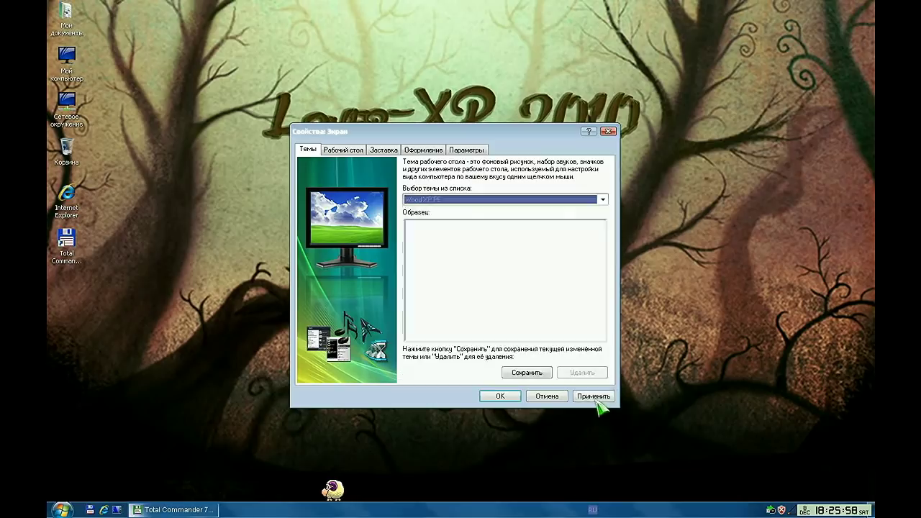
{"action": "left_click", "coordinate": [596, 396]}
Step: Shift the display properties window slightly on the desktop and choose the XP7Live-LmBlack theme
{"action": "left_click_drag", "start_coordinate": [406, 133], "coordinate": [436, 134]}
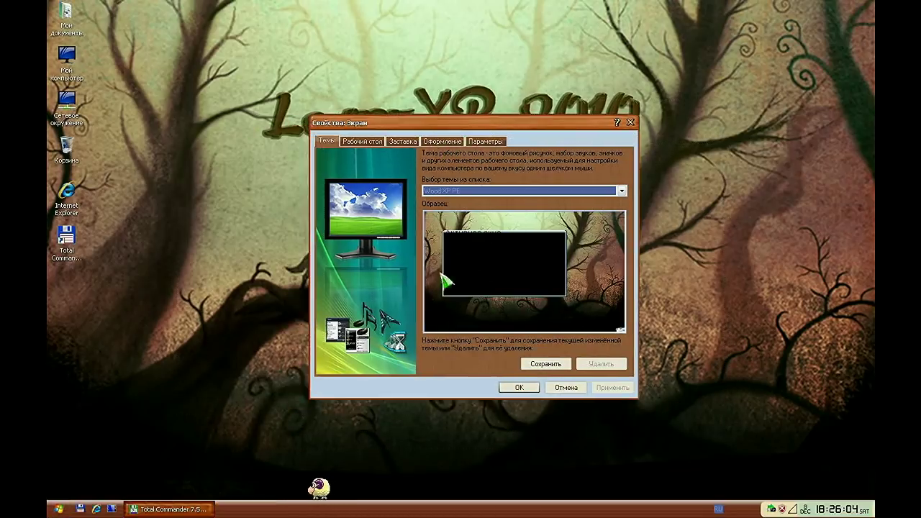
{"action": "left_click", "coordinate": [487, 193]}
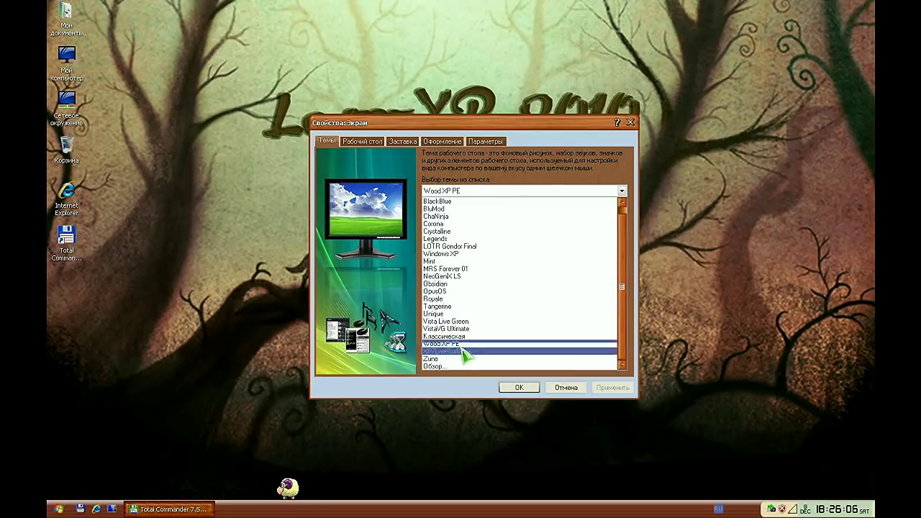
{"action": "left_click", "coordinate": [586, 352]}
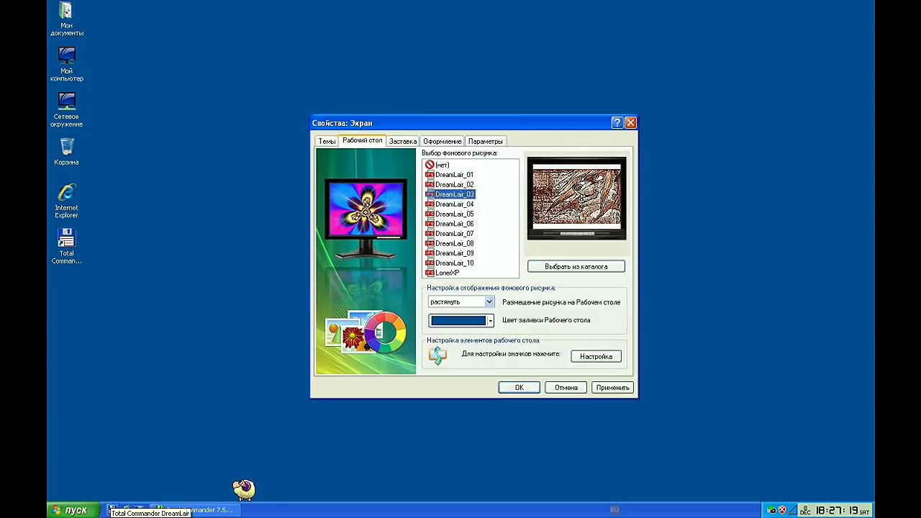
Step: Apply the DreamLair_03 picture as the stretched desktop background
{"action": "left_click", "coordinate": [613, 388]}
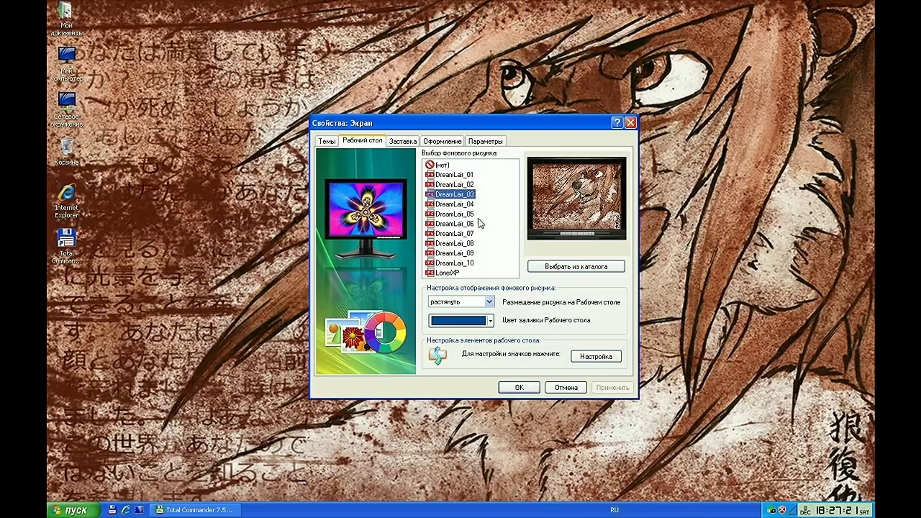
Step: Apply the DreamLair_04 picture as the desktop background and move the display properties window aside to uncover it
{"action": "left_click_drag", "start_coordinate": [497, 123], "coordinate": [440, 102]}
{"action": "left_click", "coordinate": [382, 182]}
{"action": "left_click", "coordinate": [543, 369]}
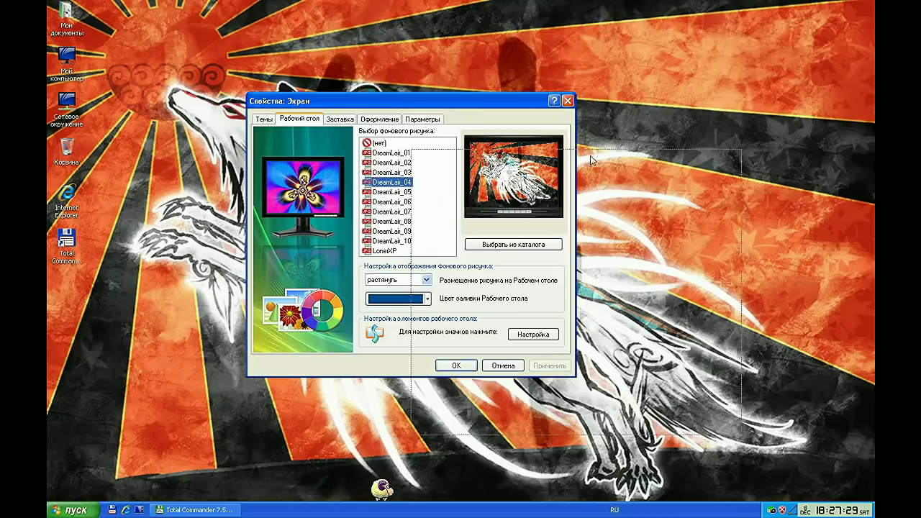
{"action": "left_click_drag", "start_coordinate": [434, 109], "coordinate": [608, 75]}
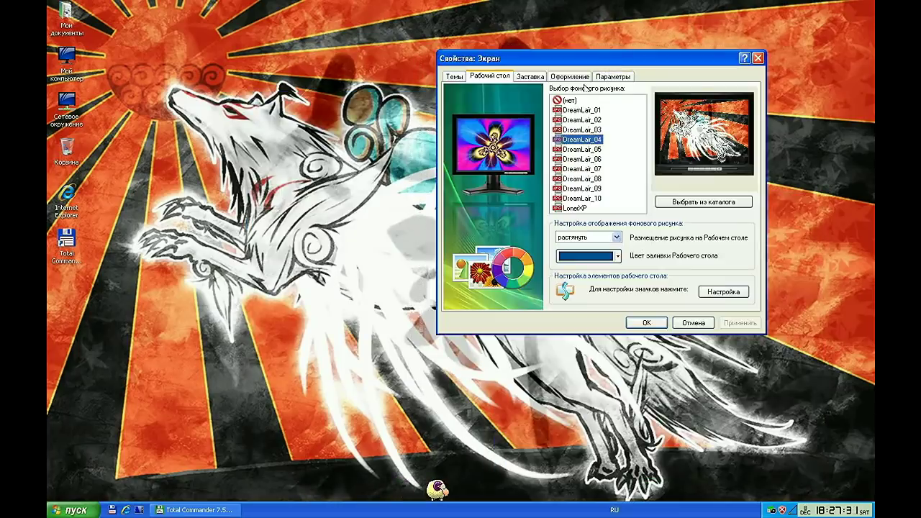
Step: Apply the DreamLair_05 picture as the desktop background and close the display properties
{"action": "left_click", "coordinate": [582, 149]}
{"action": "left_click", "coordinate": [746, 324]}
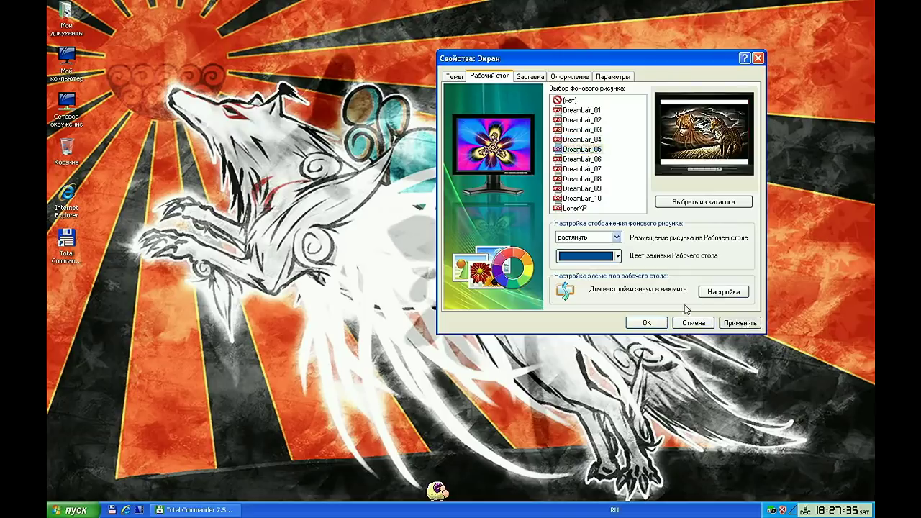
{"action": "left_click_drag", "start_coordinate": [589, 61], "coordinate": [569, 52]}
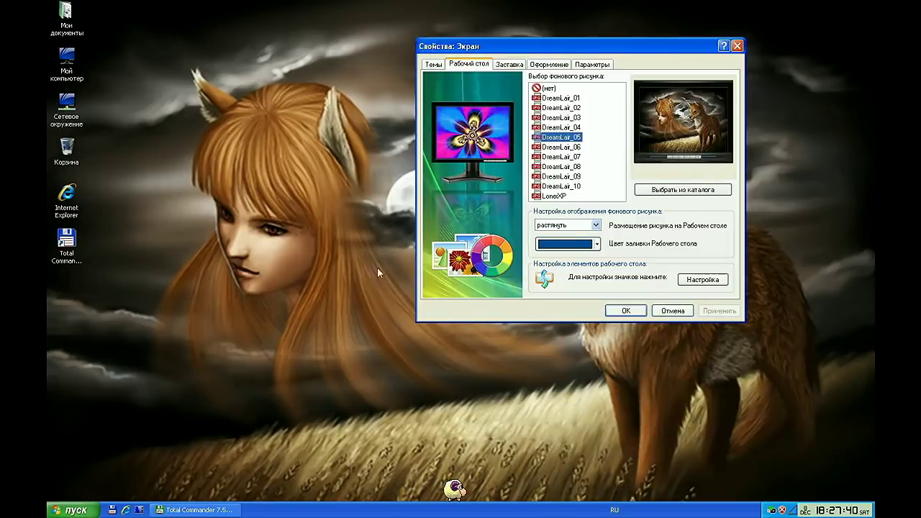
{"action": "left_click", "coordinate": [737, 45]}
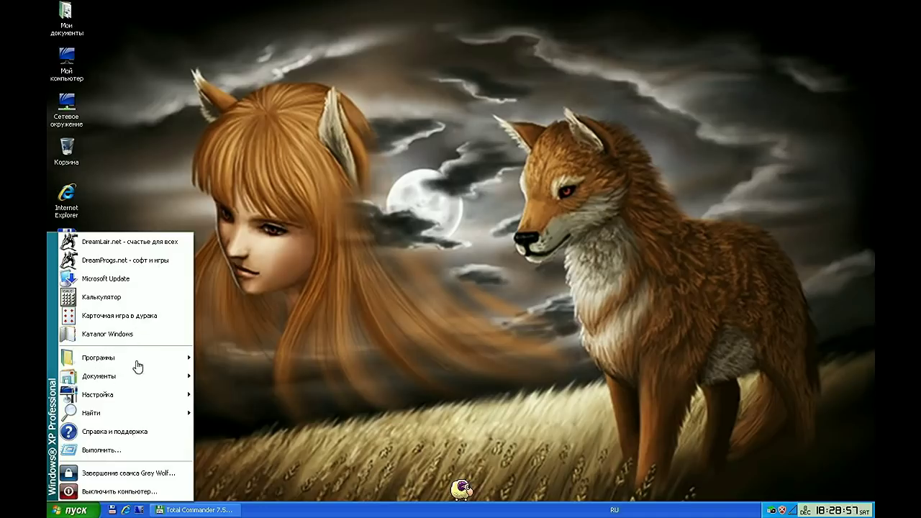
Step: Launch Windows Movie Maker from the installed programs
{"action": "mouse_move", "coordinate": [151, 358]}
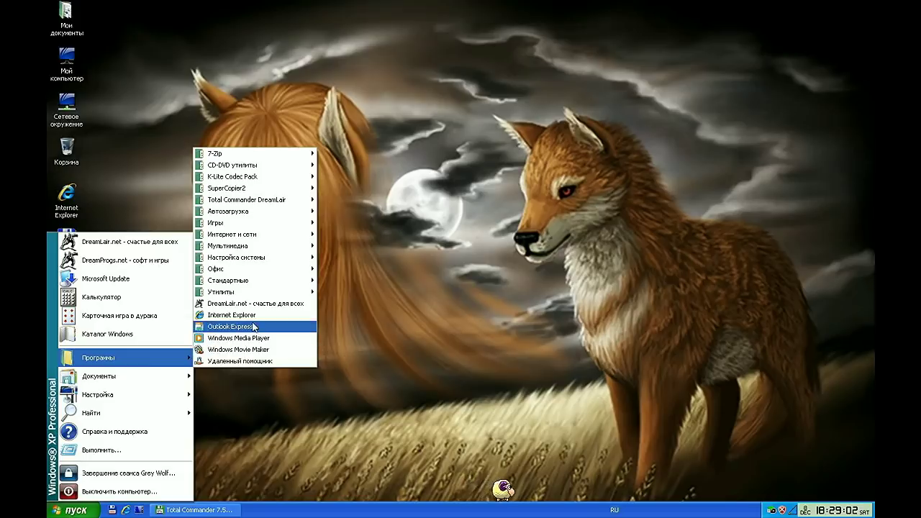
{"action": "left_click", "coordinate": [243, 352]}
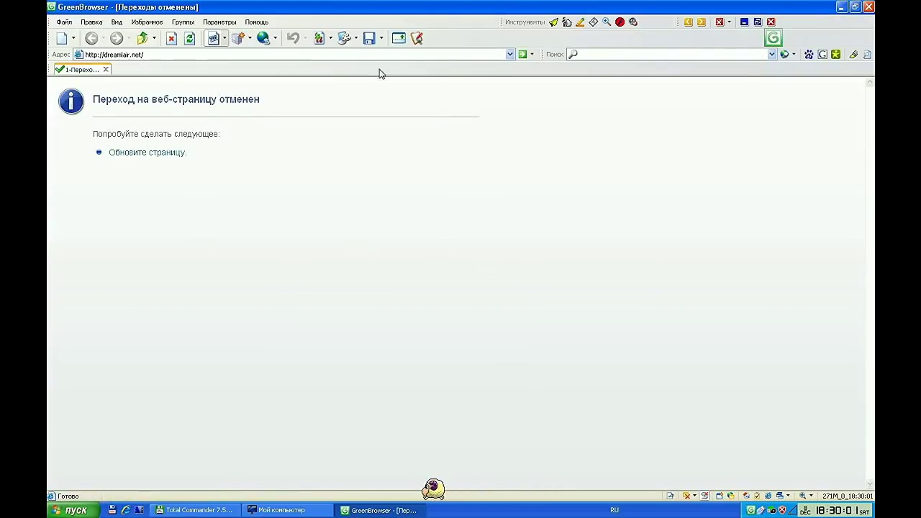
Step: Switch to GreenBrowser, open its program version information and move that window aside
{"action": "left_click", "coordinate": [267, 22]}
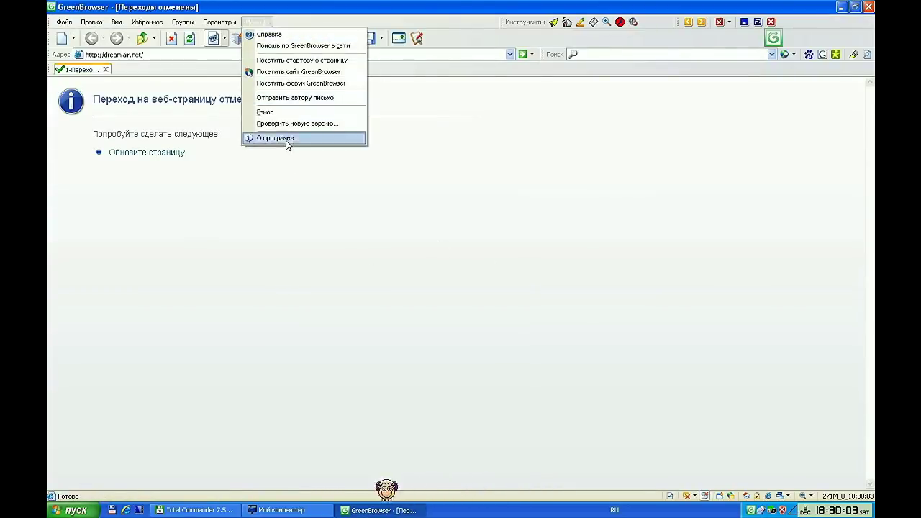
{"action": "left_click", "coordinate": [289, 139]}
{"action": "left_click_drag", "start_coordinate": [421, 173], "coordinate": [260, 250]}
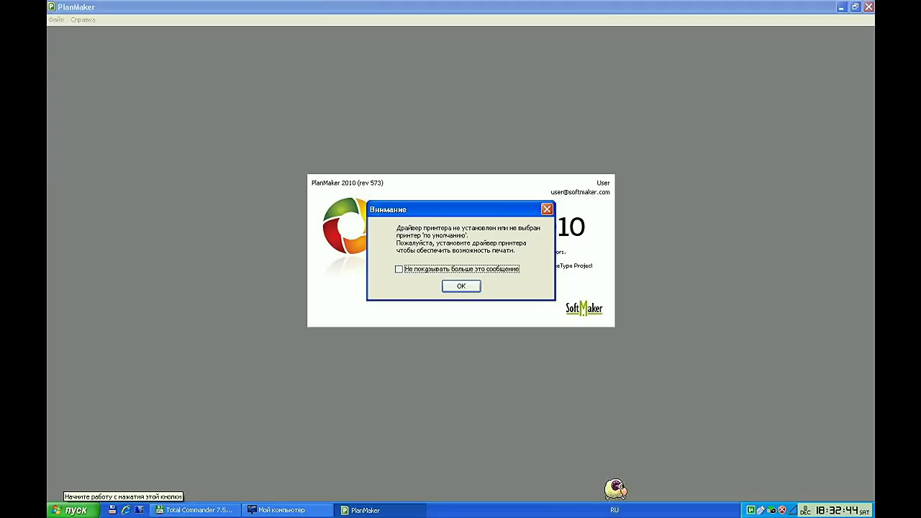
Step: Dismiss PlanMaker's printer driver notice and tip of the day, and open its program version information
{"action": "left_click", "coordinate": [461, 286]}
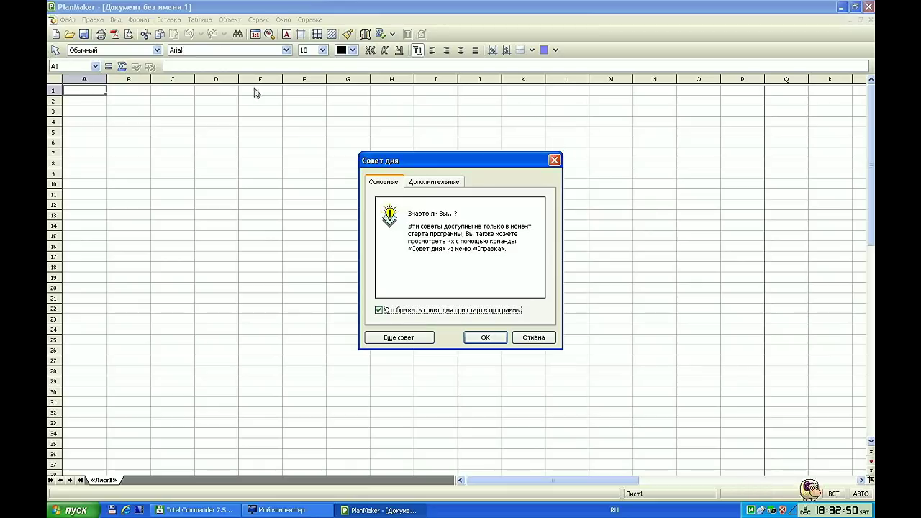
{"action": "left_click", "coordinate": [555, 160]}
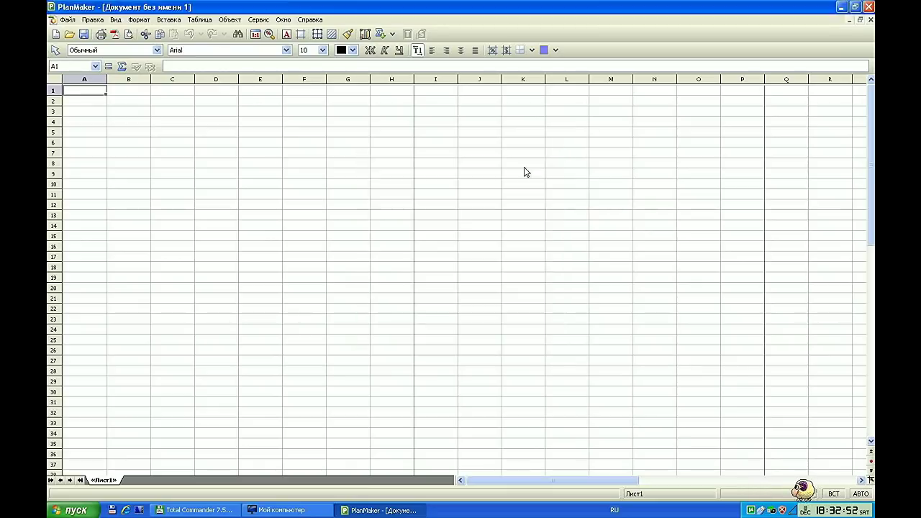
{"action": "left_click", "coordinate": [312, 21]}
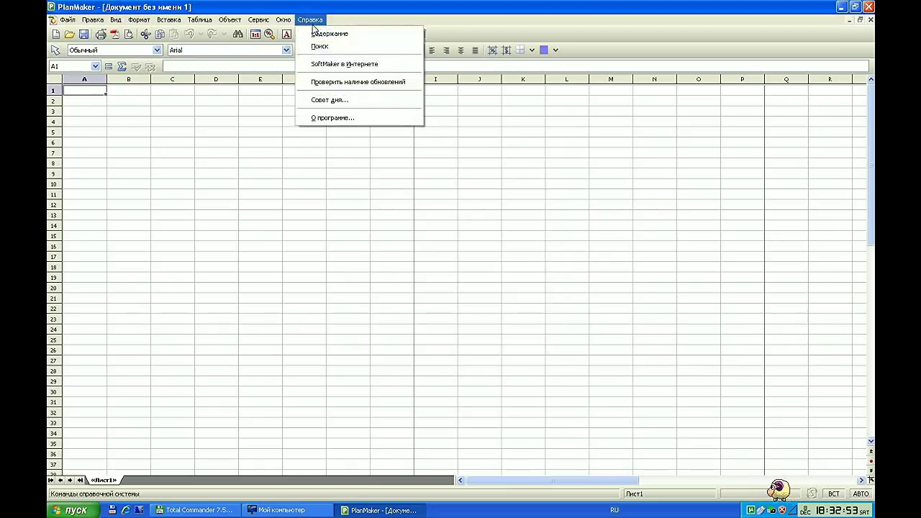
{"action": "left_click", "coordinate": [315, 119]}
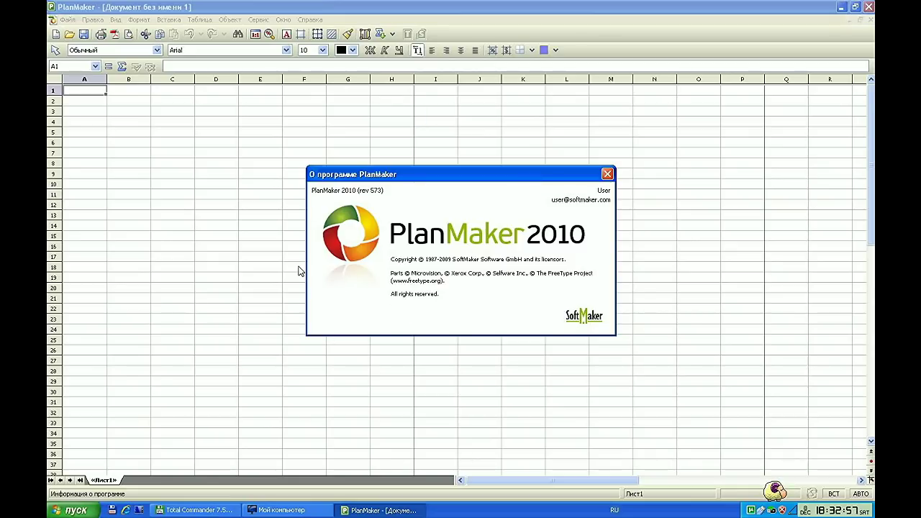